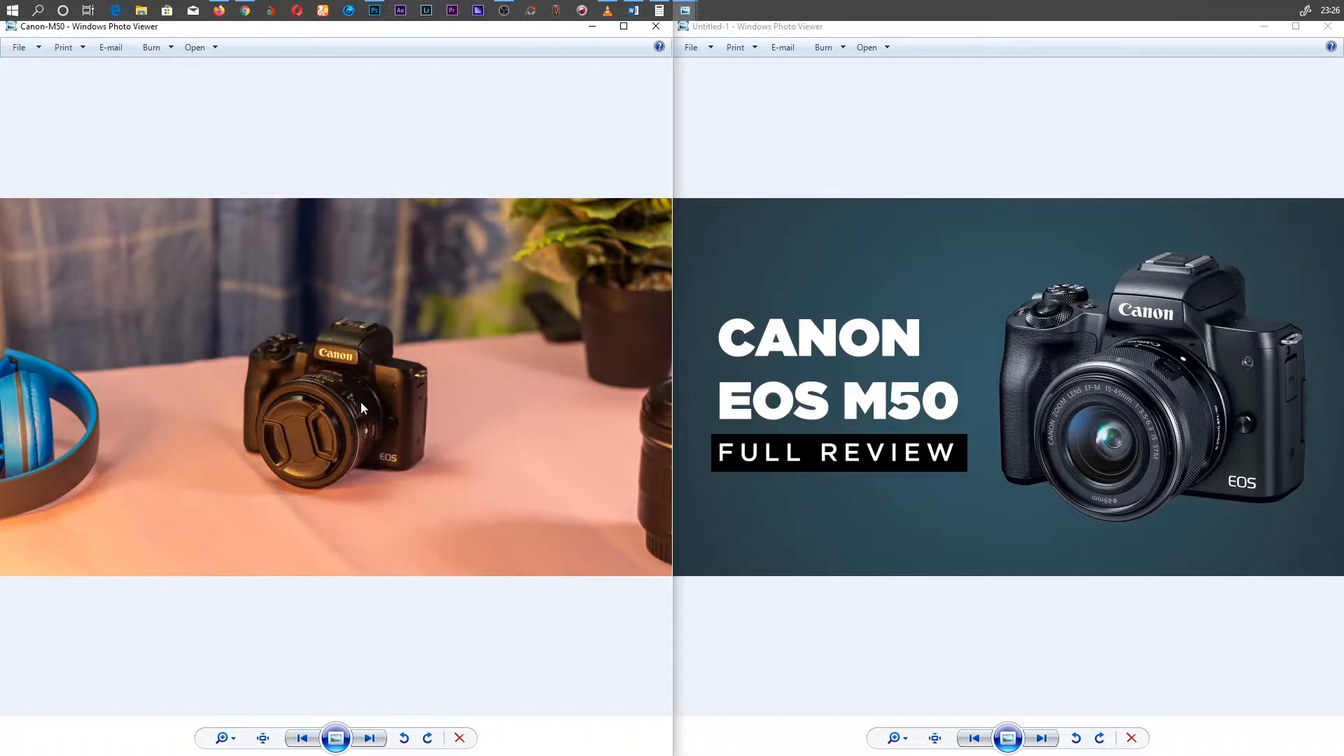
# Examine the Canon-M50 desk photo beside the finished review thumbnail, and bring up the camera product image on a white background
pyautogui.scroll(2, 372, 431)
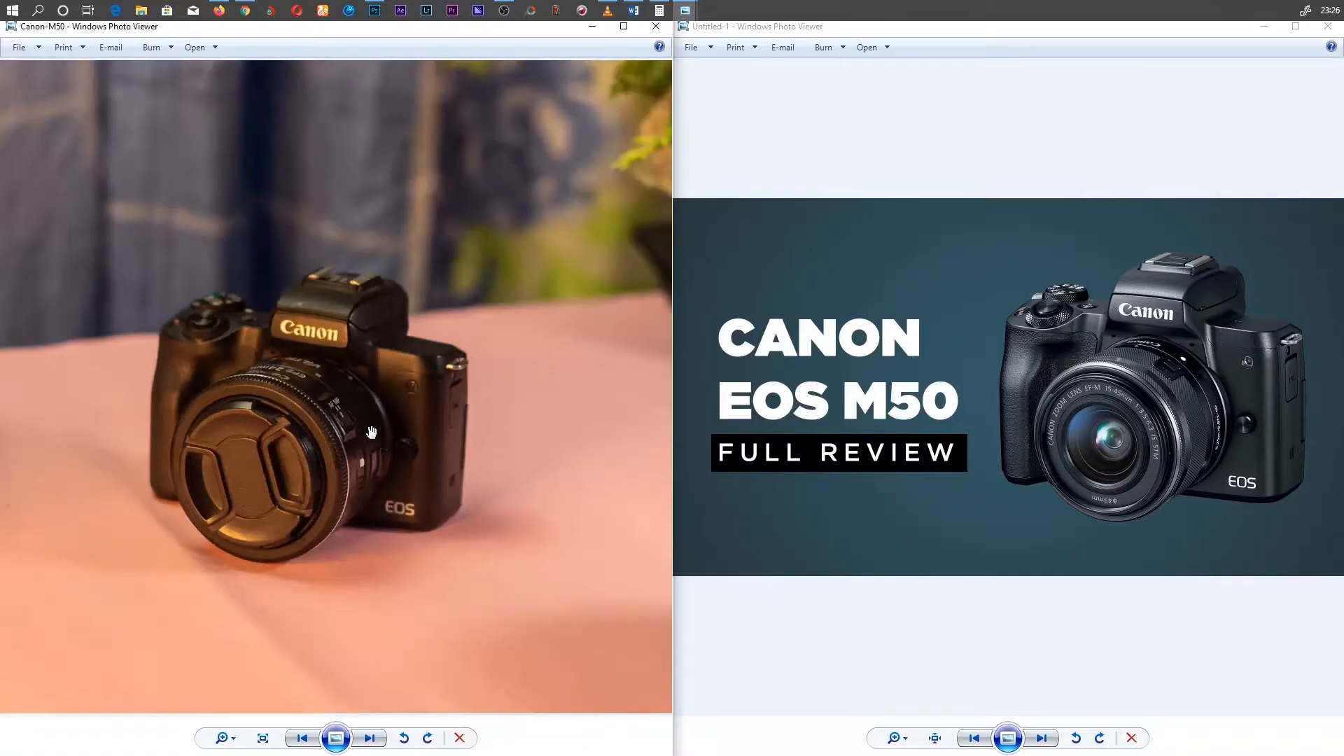
pyautogui.scroll(-2, 371, 432)
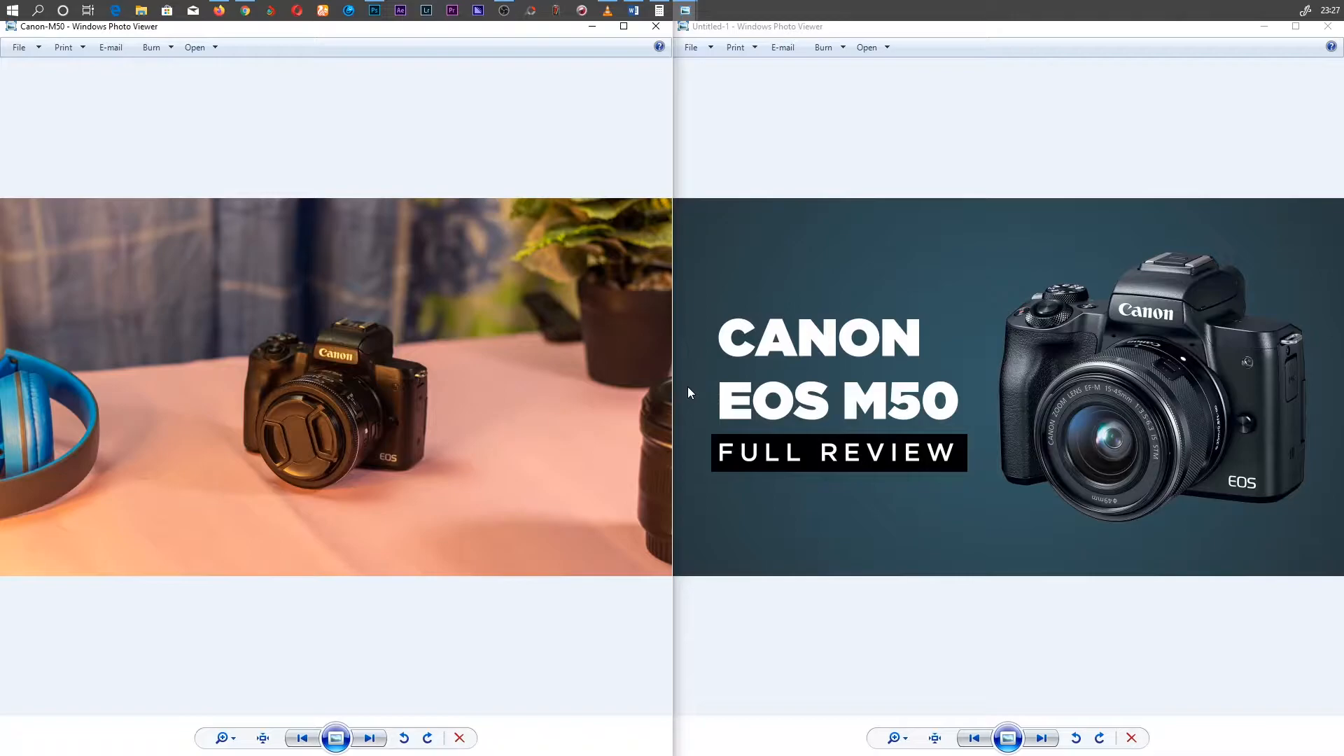
pyautogui.press('super+d')
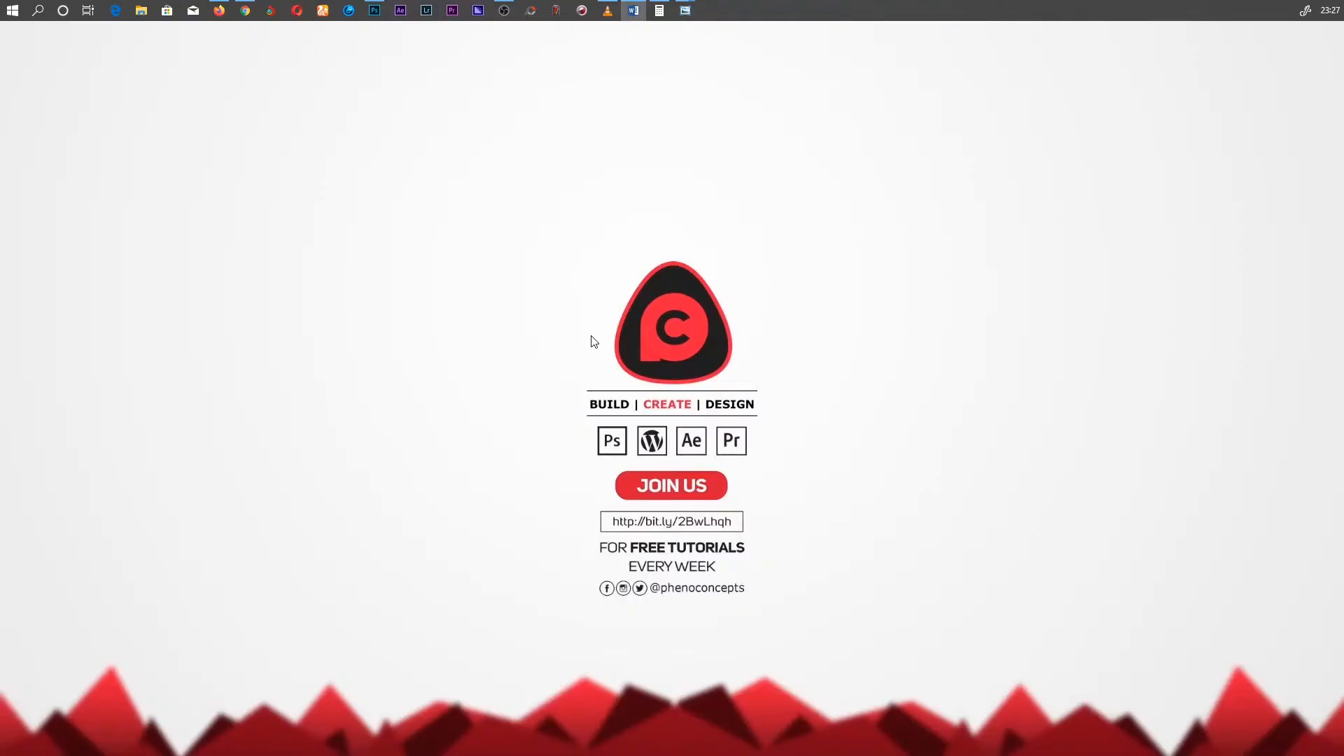
pyautogui.click(375, 12)
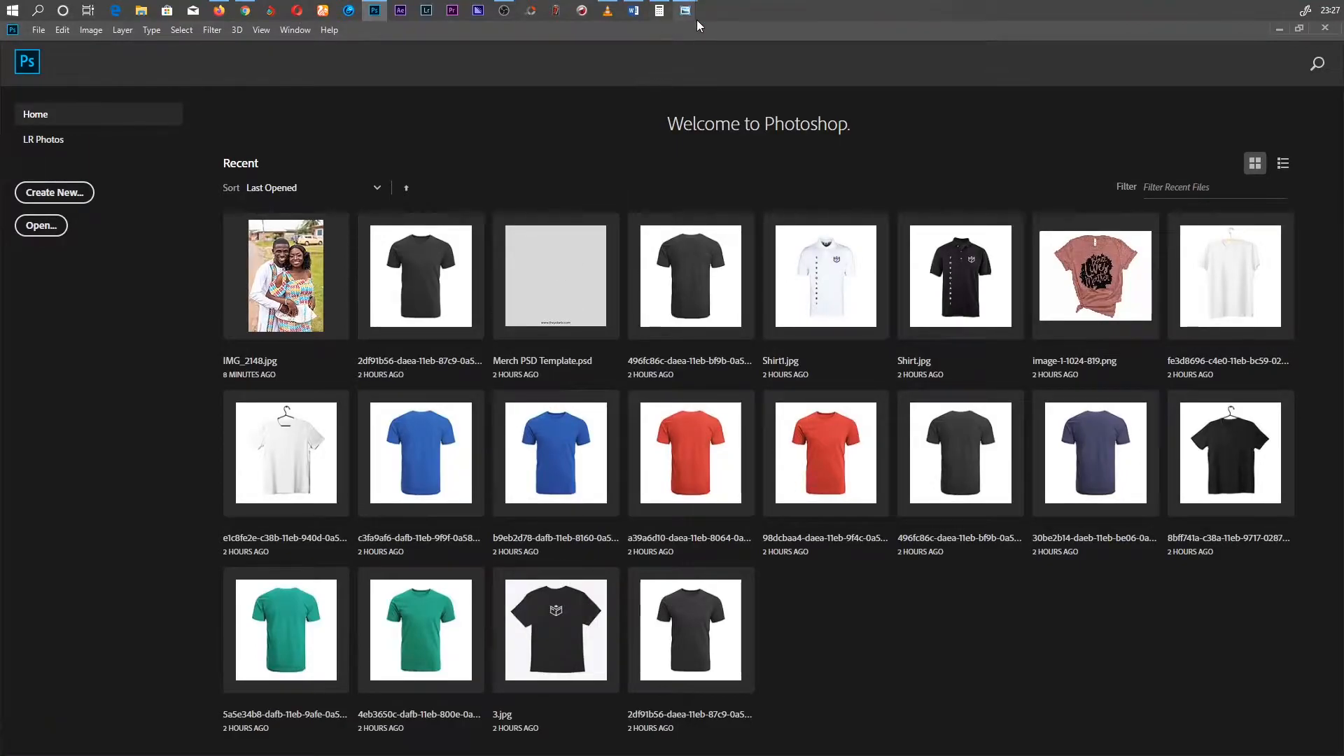
pyautogui.moveTo(689, 14)
pyautogui.click(788, 74)
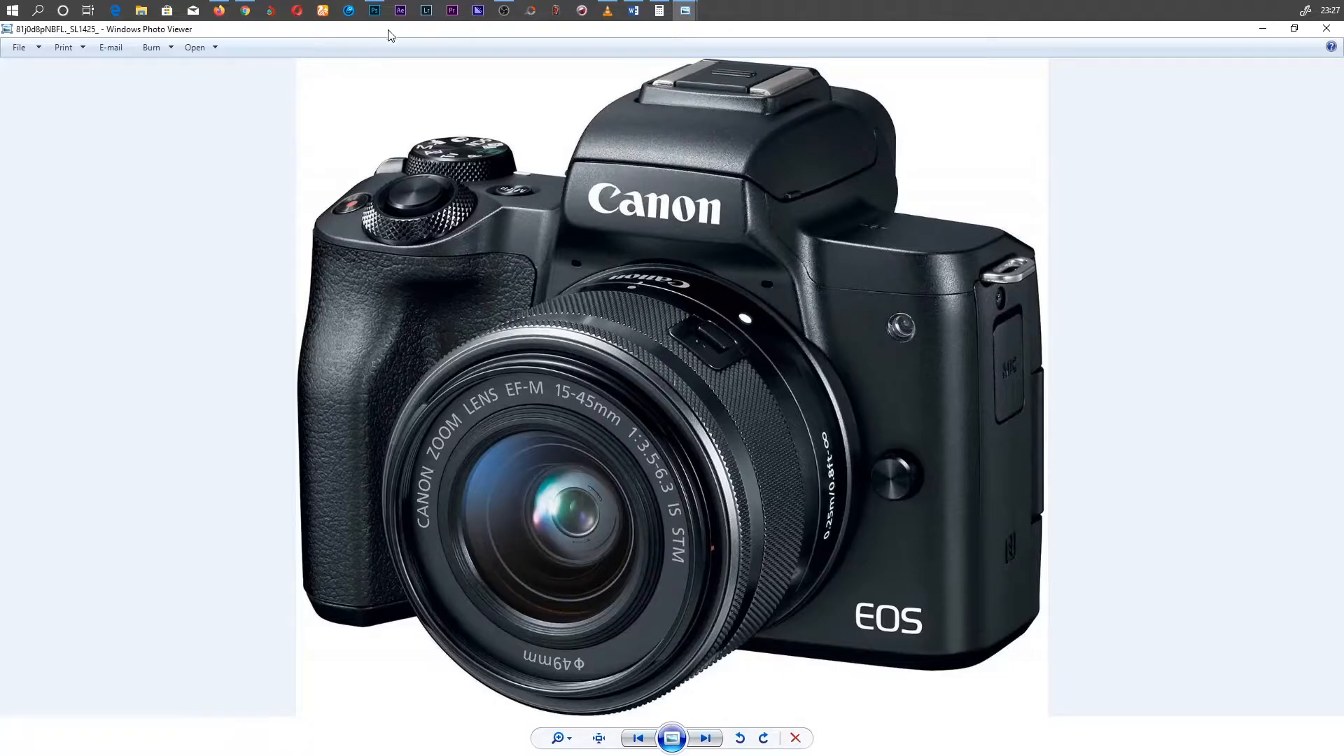
# Switch to Photoshop and create a new film and video document with the HDTV 1080p preset, 1920 x 1080 px at 72 ppi
pyautogui.click(375, 10)
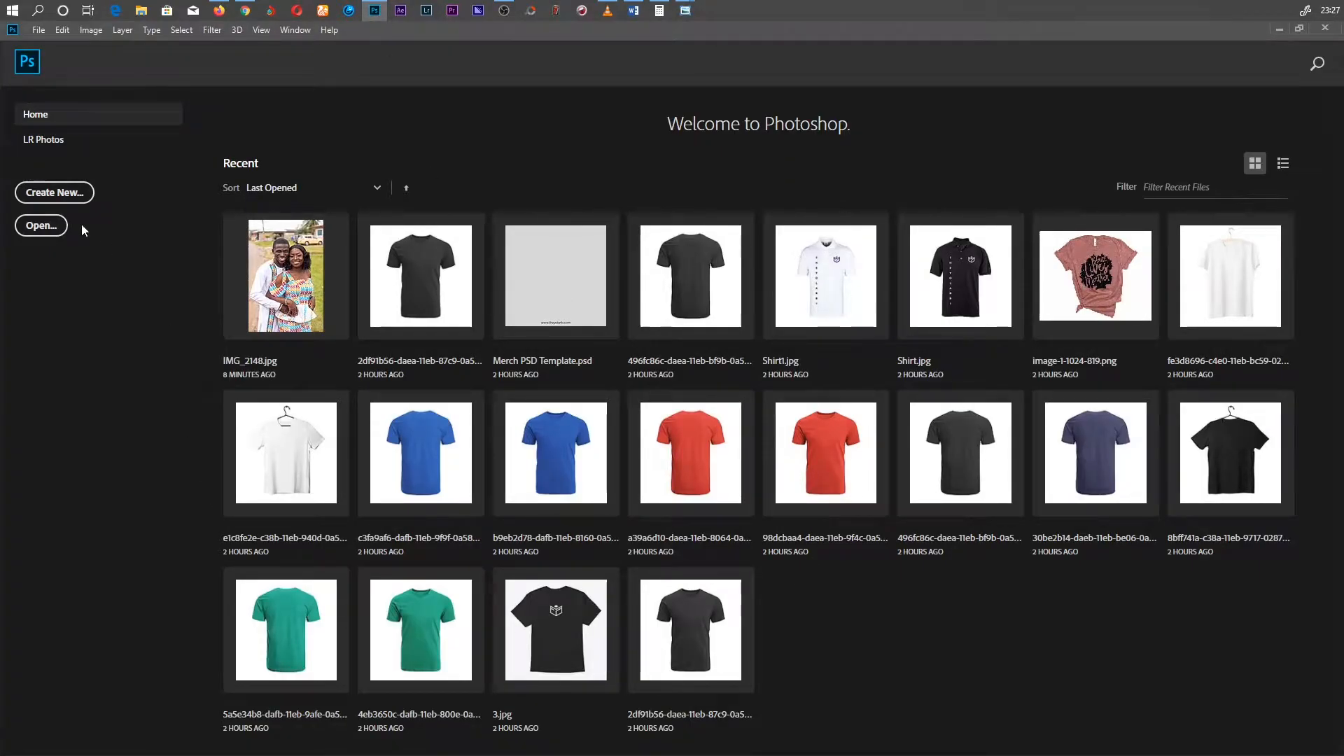
pyautogui.click(65, 193)
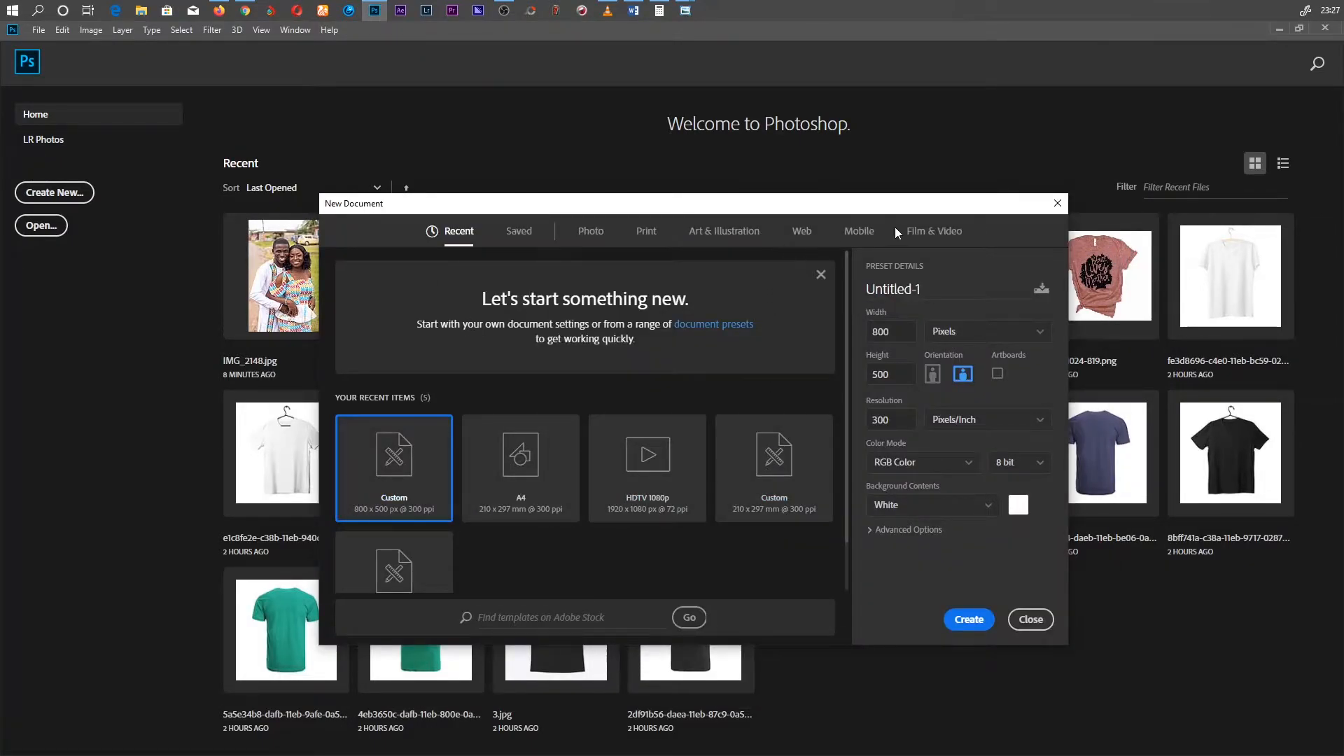
pyautogui.click(950, 234)
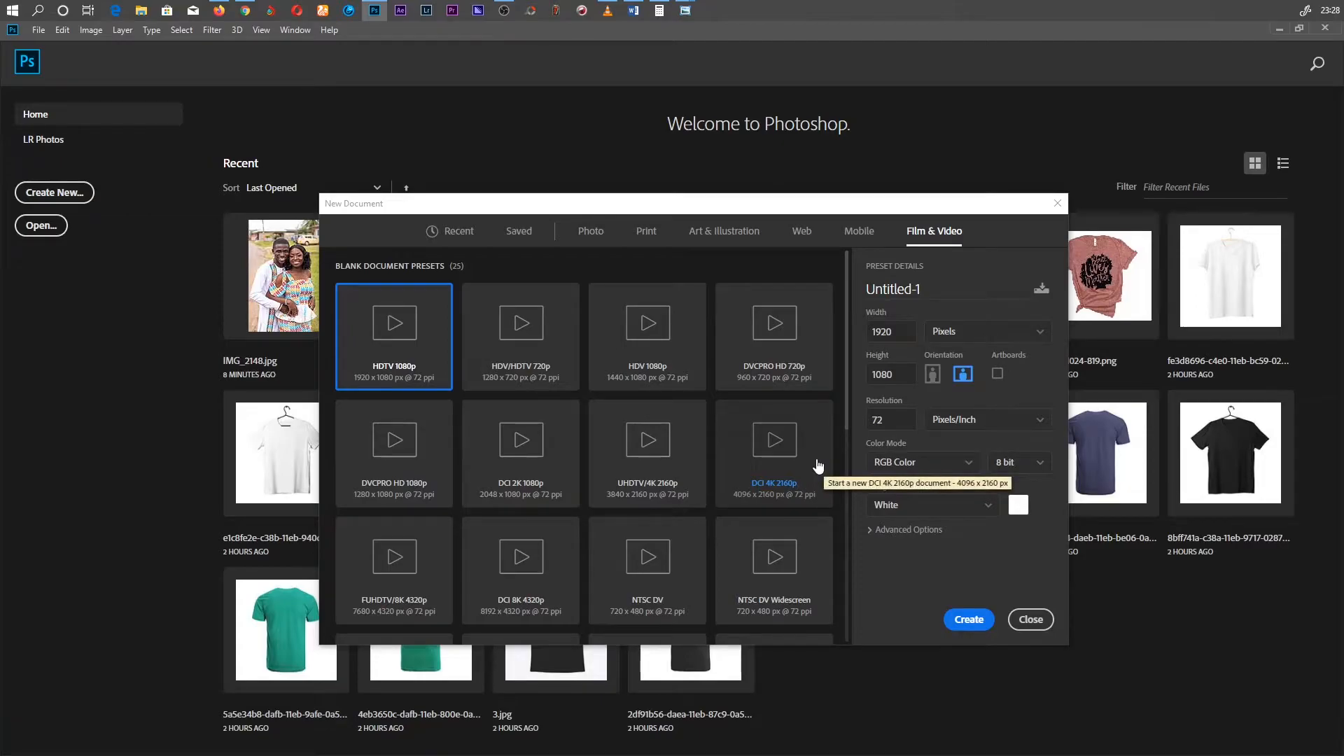
pyautogui.click(966, 619)
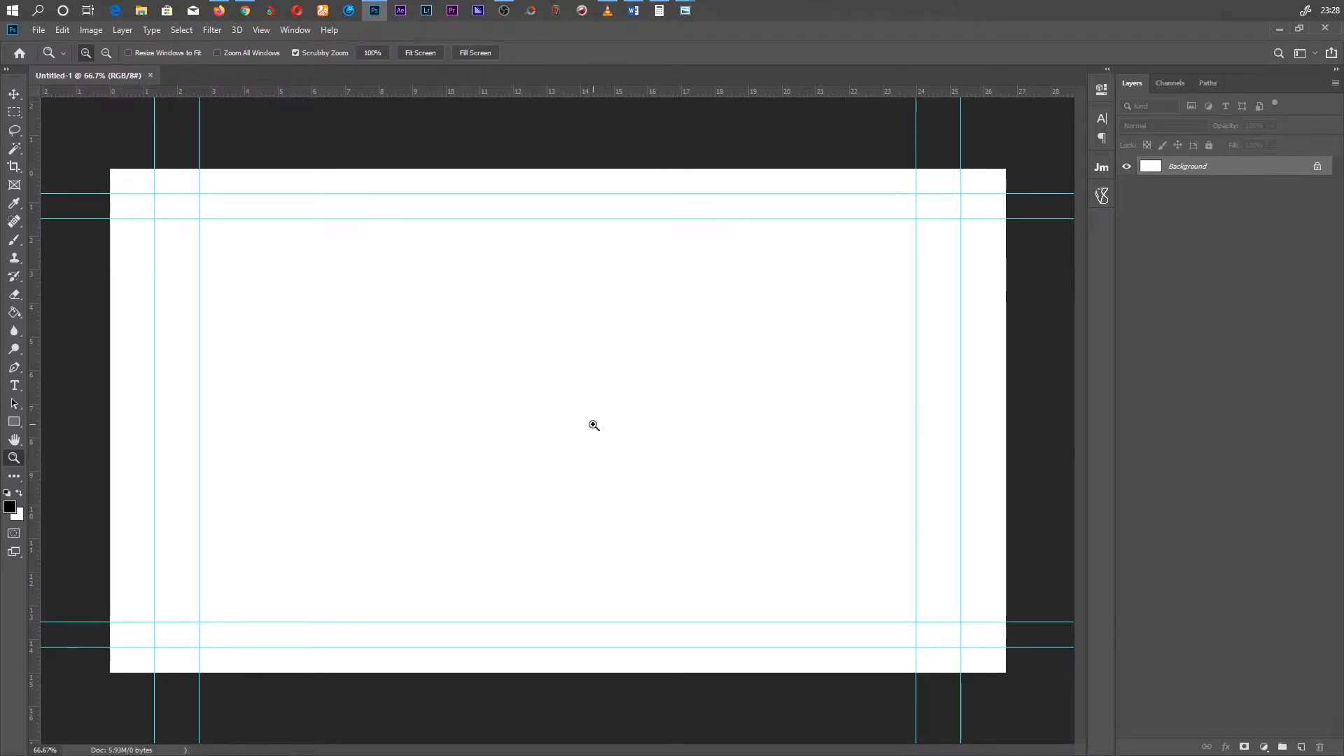
# Switch to Windows Photo Viewer and open the camera product image with Adobe Photoshop CC 2019
pyautogui.moveTo(685, 10)
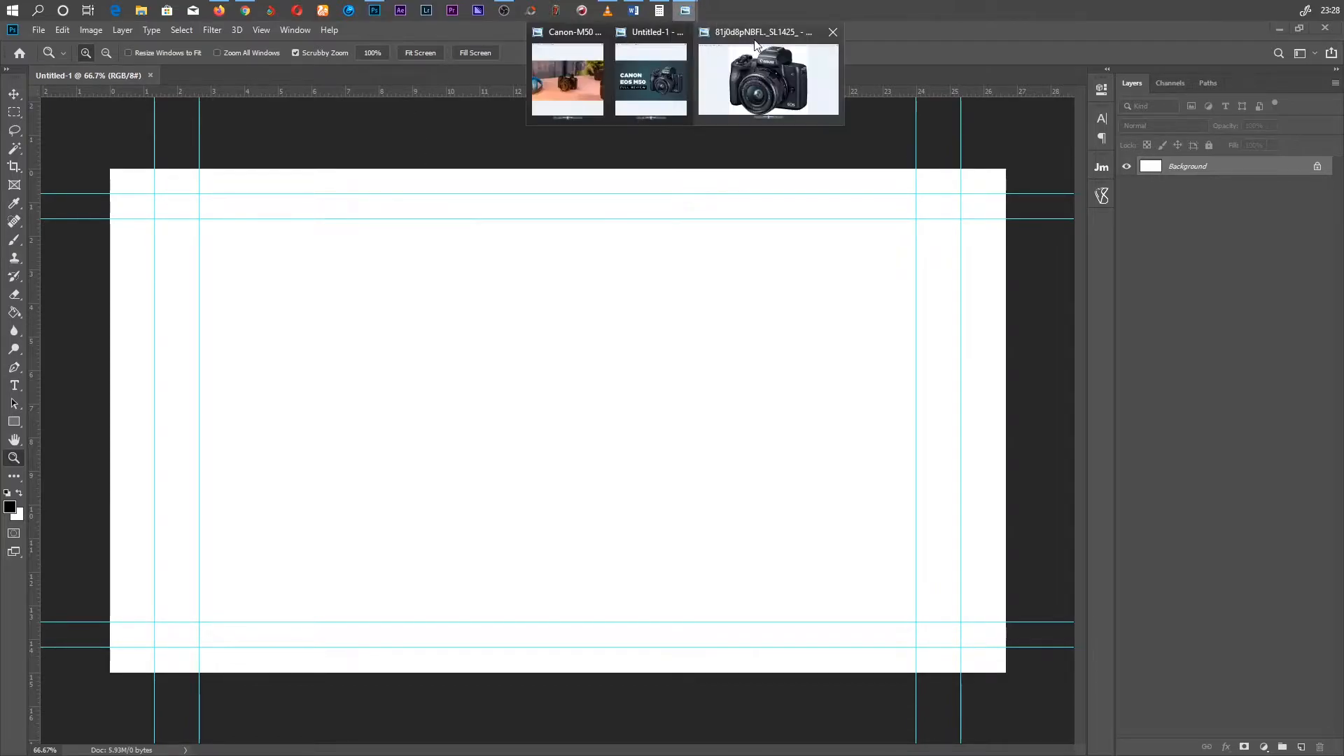
pyautogui.click(763, 77)
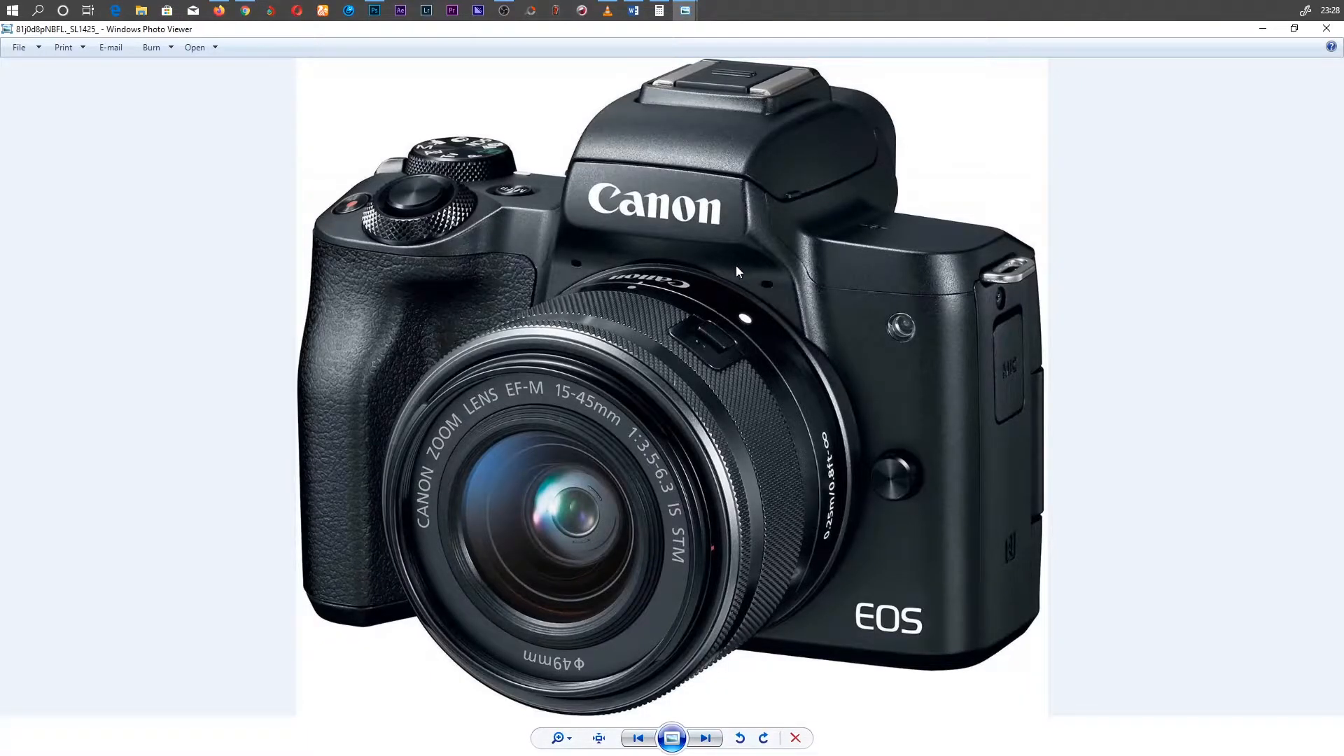
pyautogui.rightClick(648, 268)
pyautogui.moveTo(749, 271)
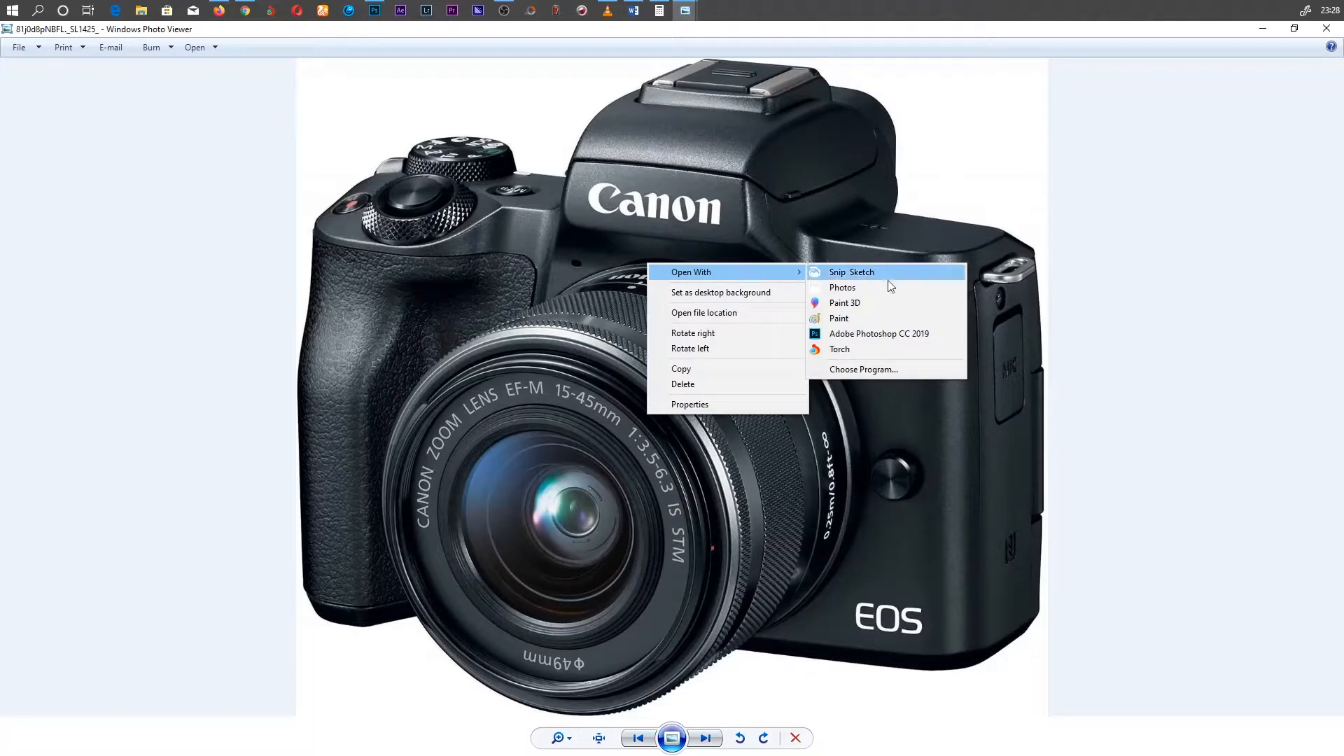
pyautogui.click(901, 334)
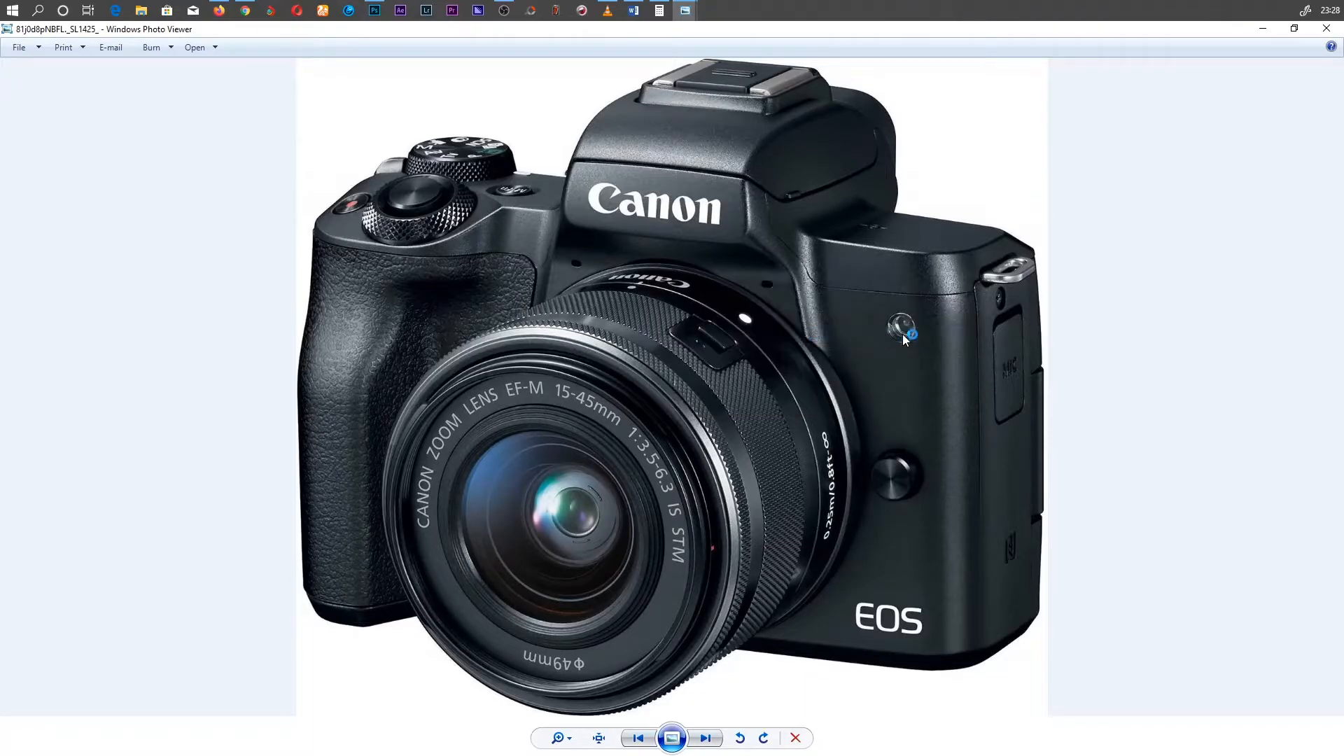
# Unlock the camera image's background layer, select the white area around the camera with the Magic Wand and delete it
pyautogui.scroll(-5, 591, 373)
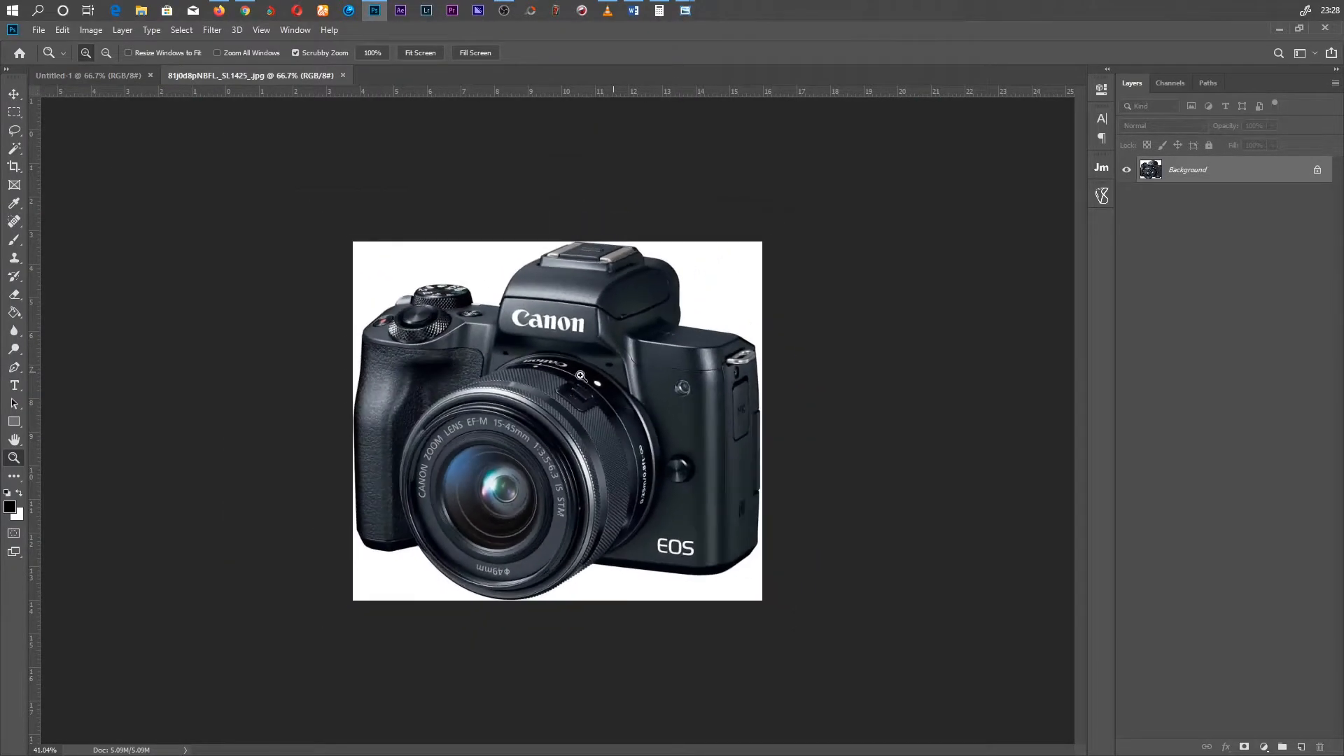
pyautogui.scroll(2, 593, 374)
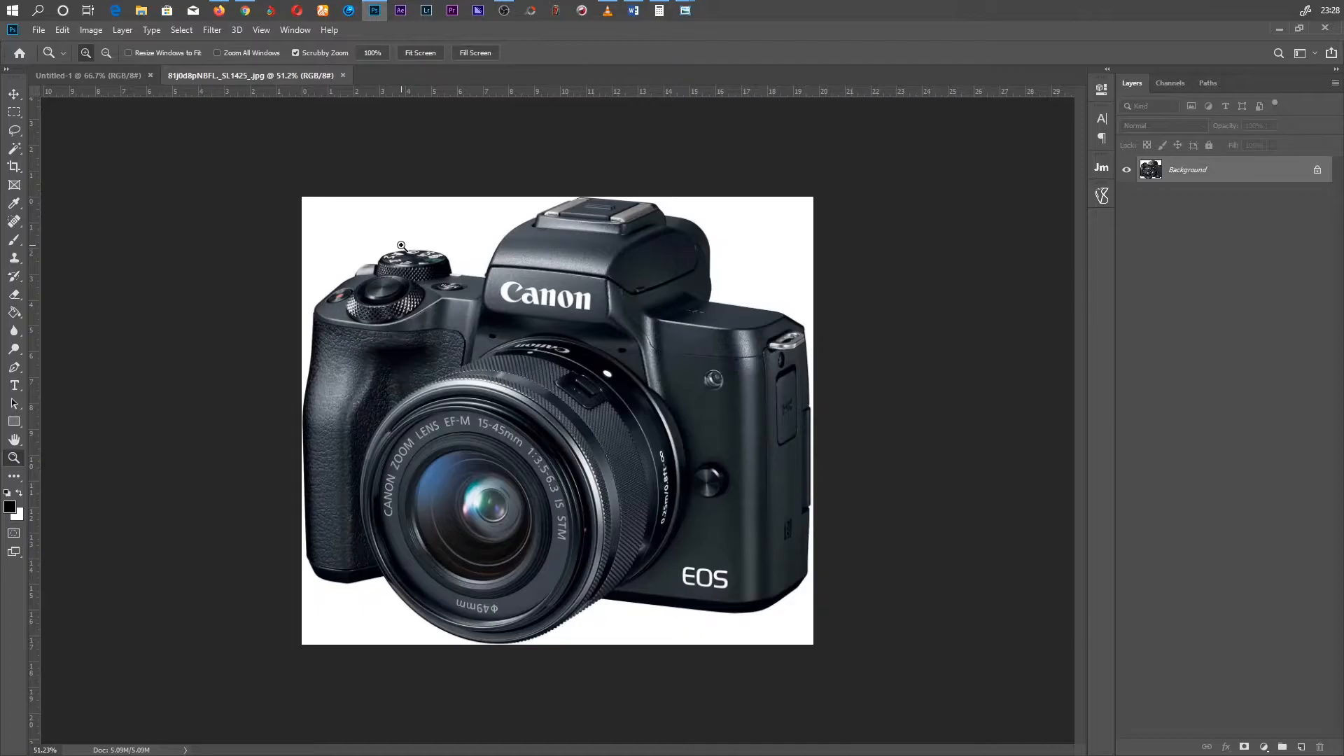
pyautogui.click(14, 148)
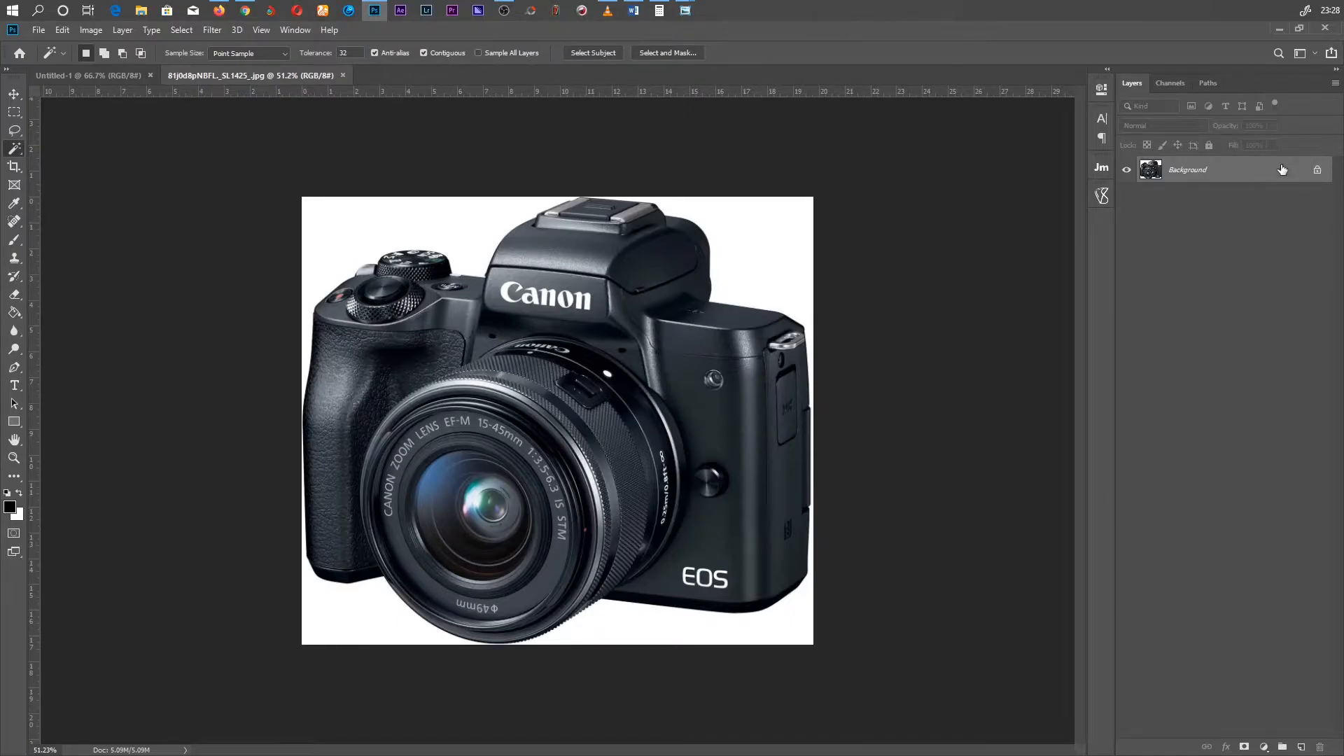
pyautogui.click(1319, 171)
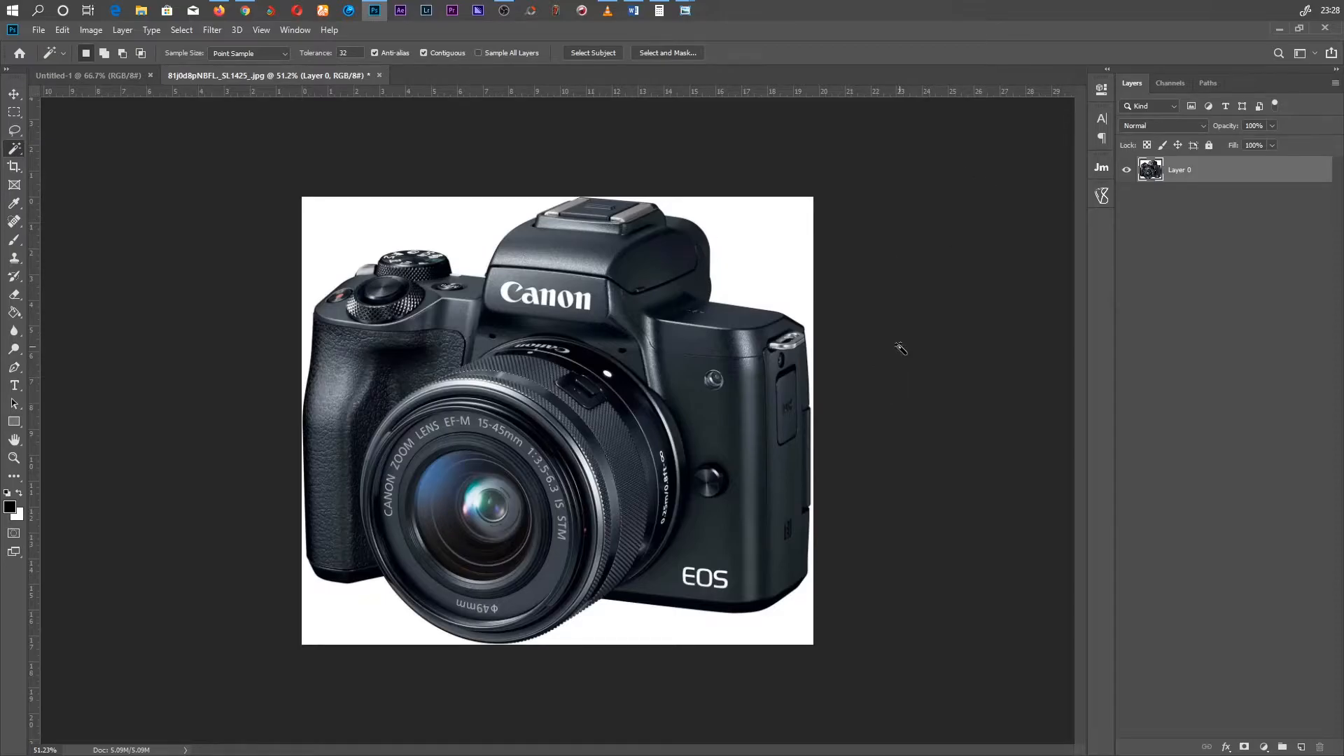
pyautogui.click(763, 245)
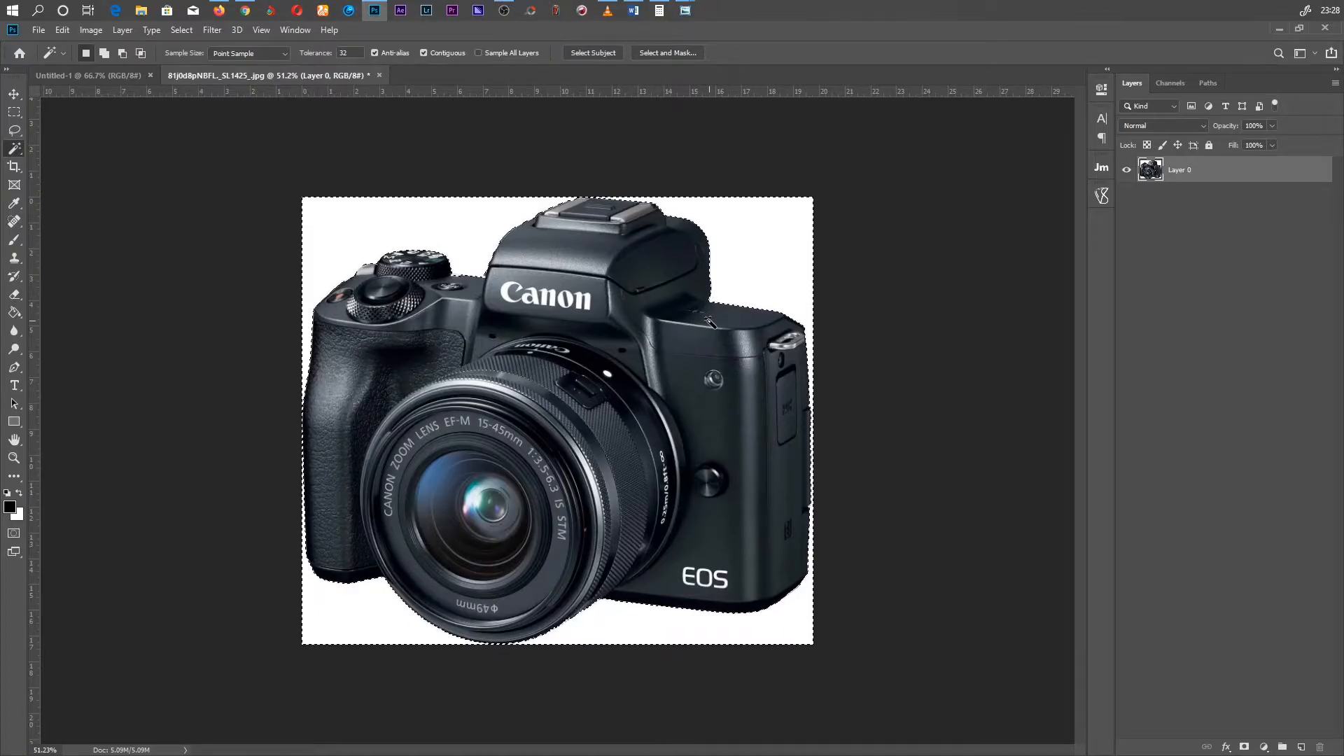
pyautogui.press('Delete')
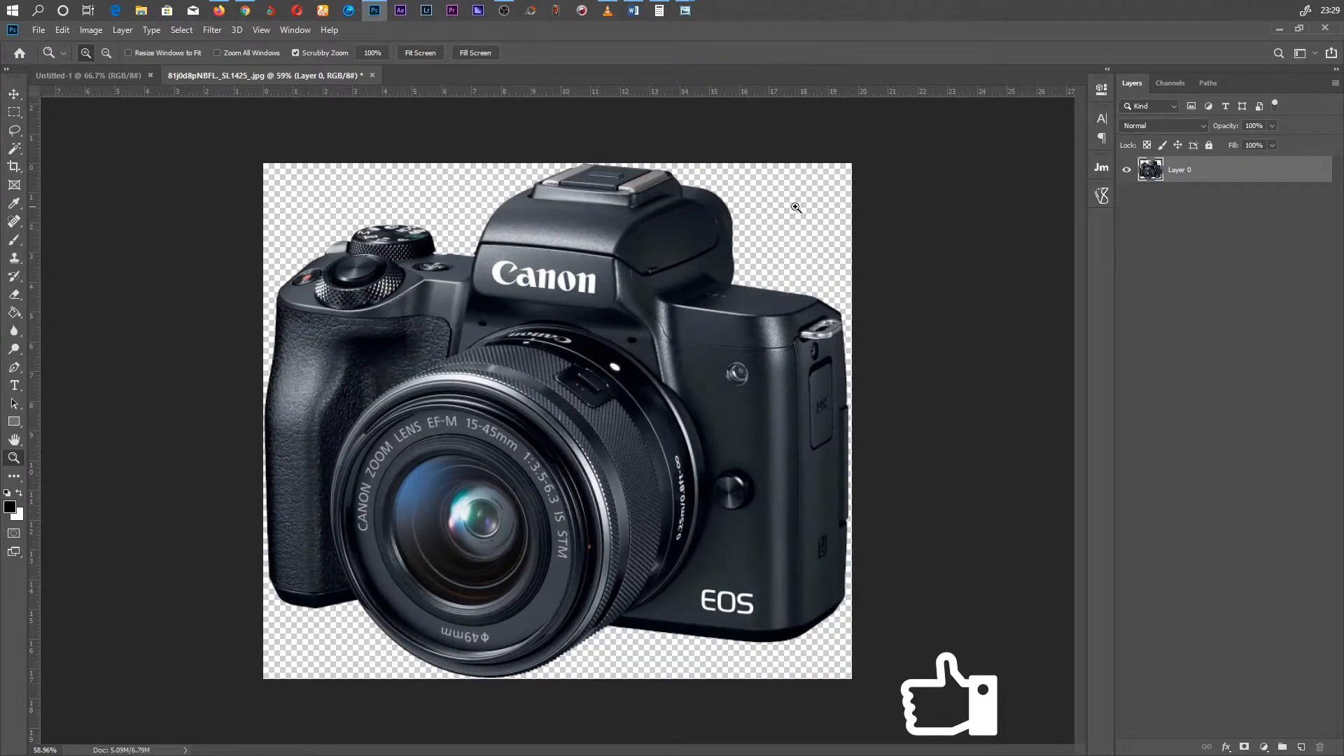
# Move the cut-out camera into the Untitled-1 document and convert its layer to a smart object
pyautogui.press('c')
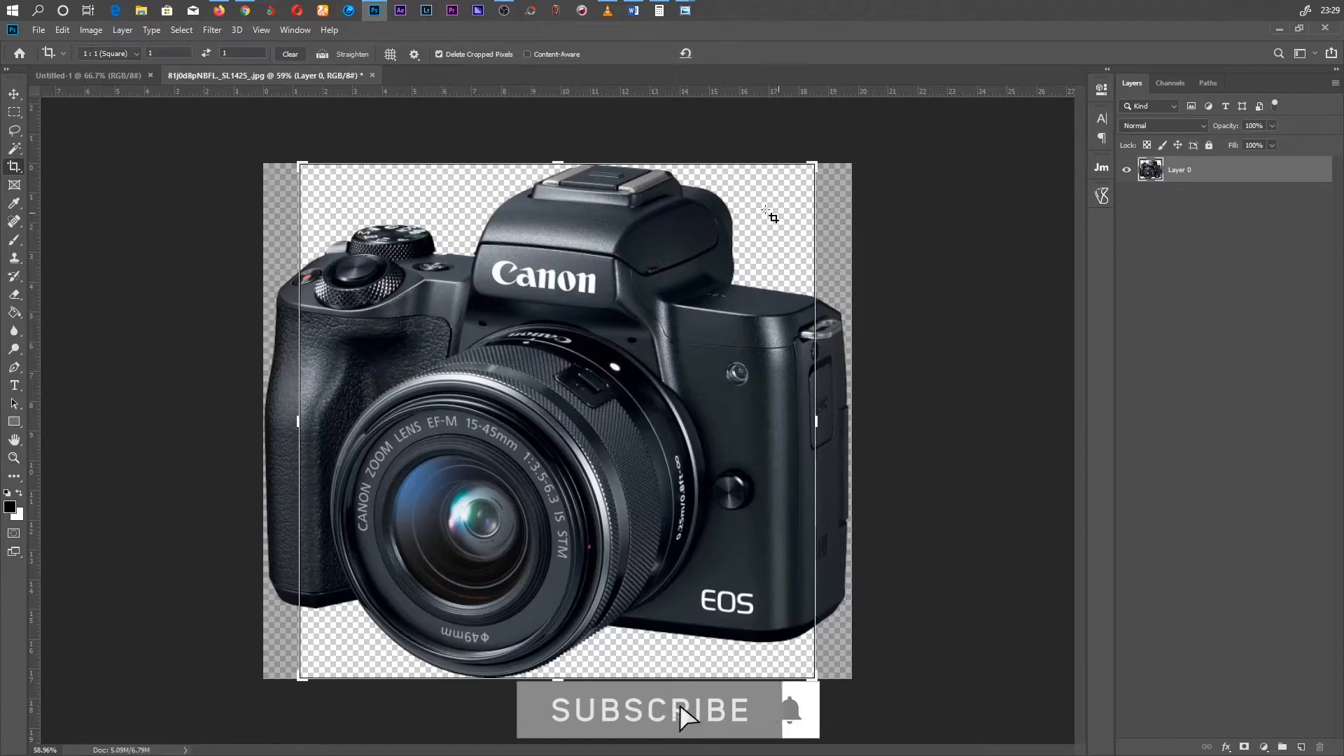
pyautogui.press('v')
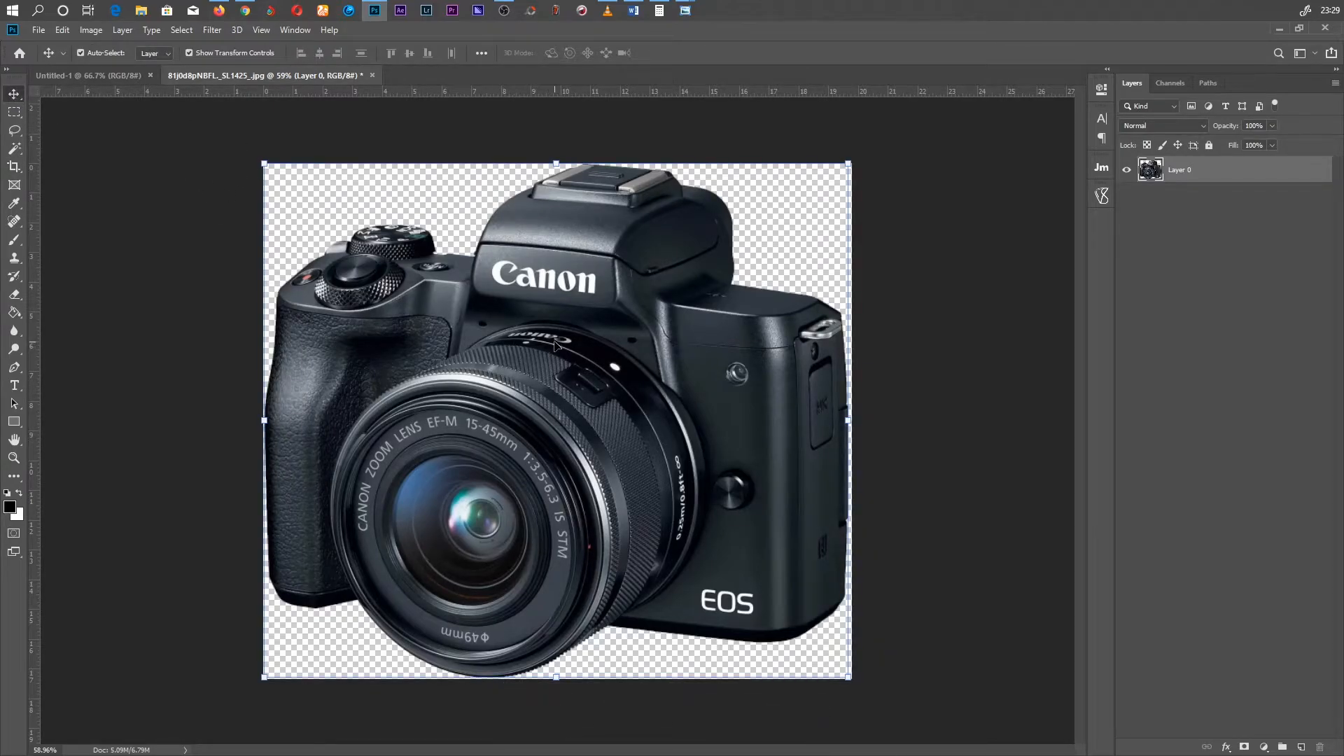
pyautogui.moveTo(562, 327); pyautogui.dragTo(672, 390)
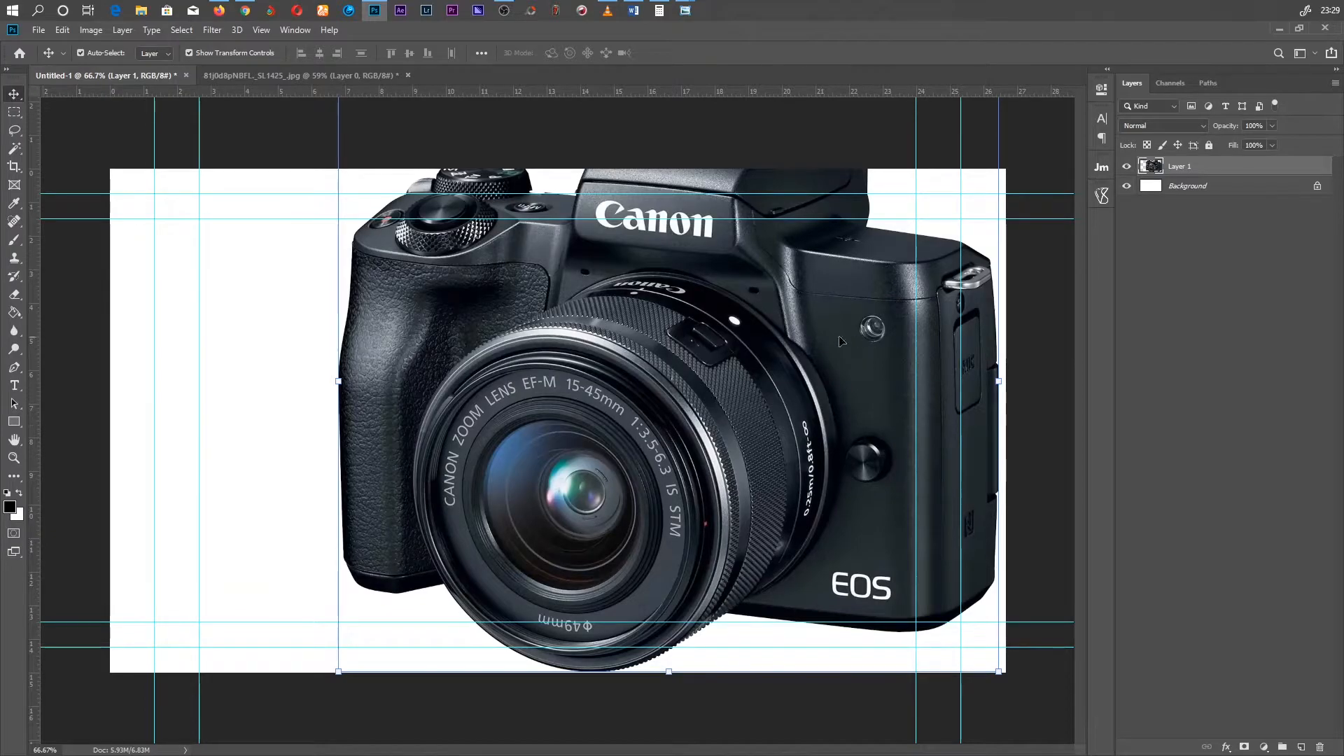
pyautogui.rightClick(1193, 168)
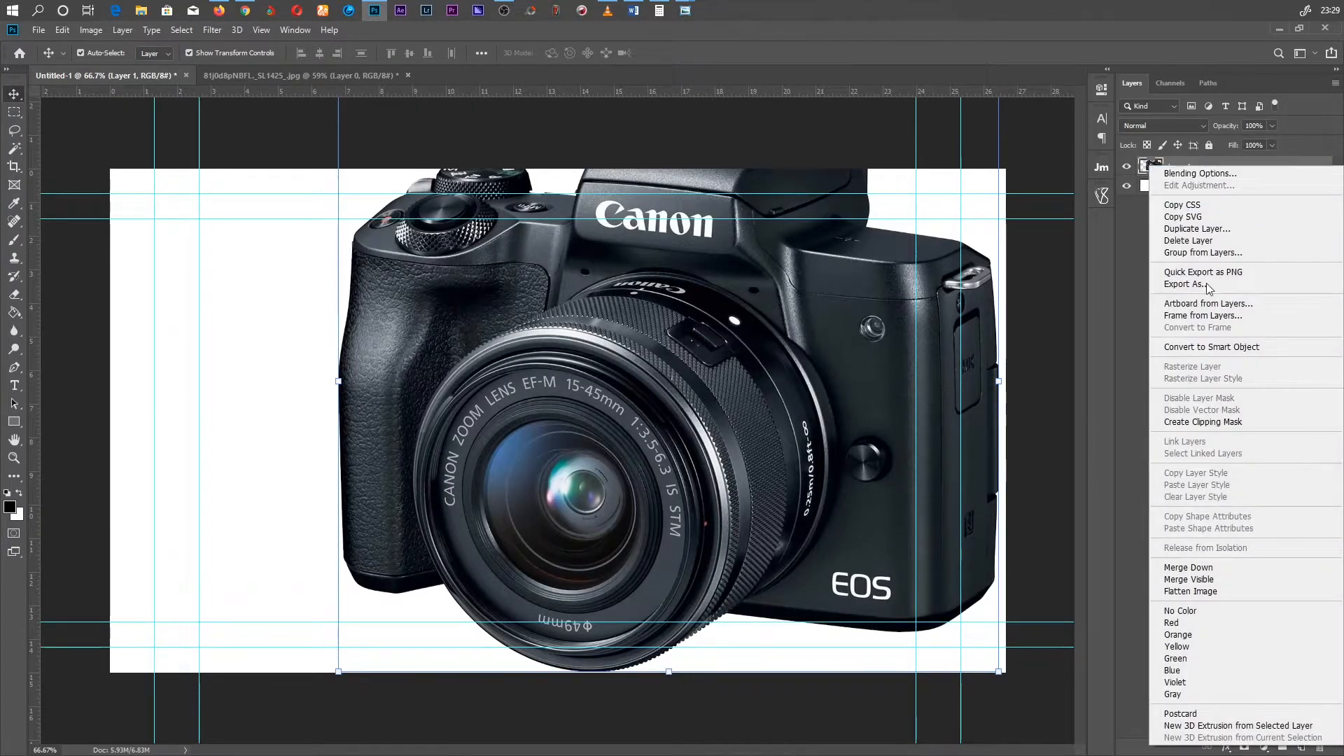
pyautogui.click(1228, 350)
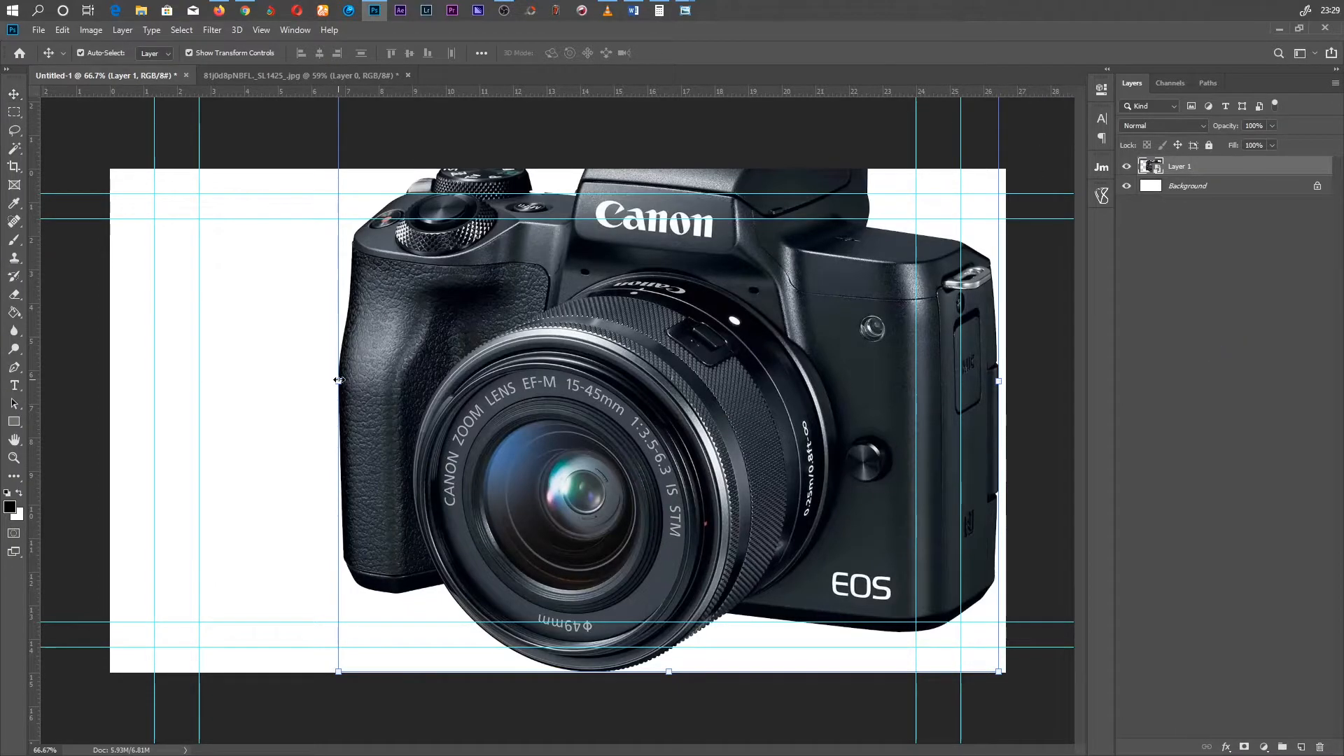
# Scale the camera to about 73.5% and position it on the right half of the canvas, vertically centred
pyautogui.moveTo(339, 380); pyautogui.dragTo(598, 382)
pyautogui.moveTo(875, 371); pyautogui.dragTo(835, 359)
pyautogui.moveTo(562, 548); pyautogui.dragTo(480, 618)
pyautogui.moveTo(755, 420); pyautogui.dragTo(745, 435)
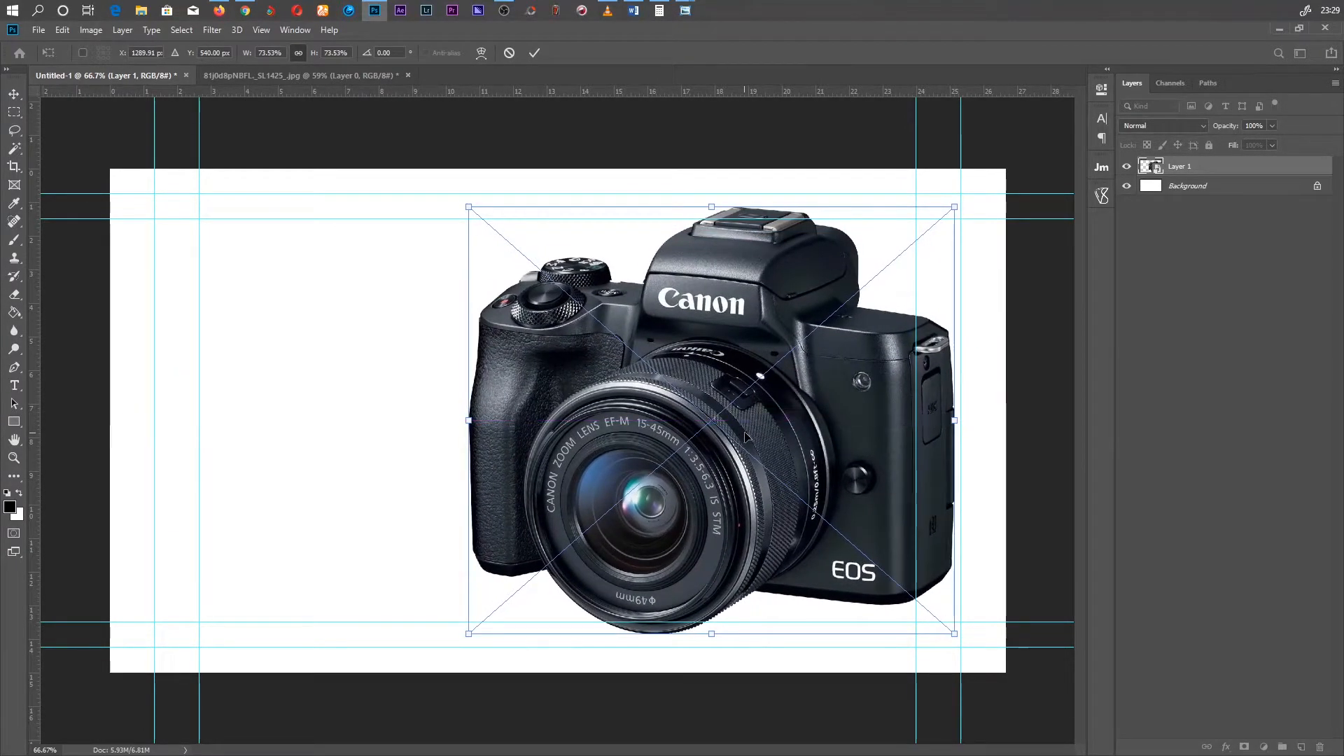
pyautogui.click(534, 53)
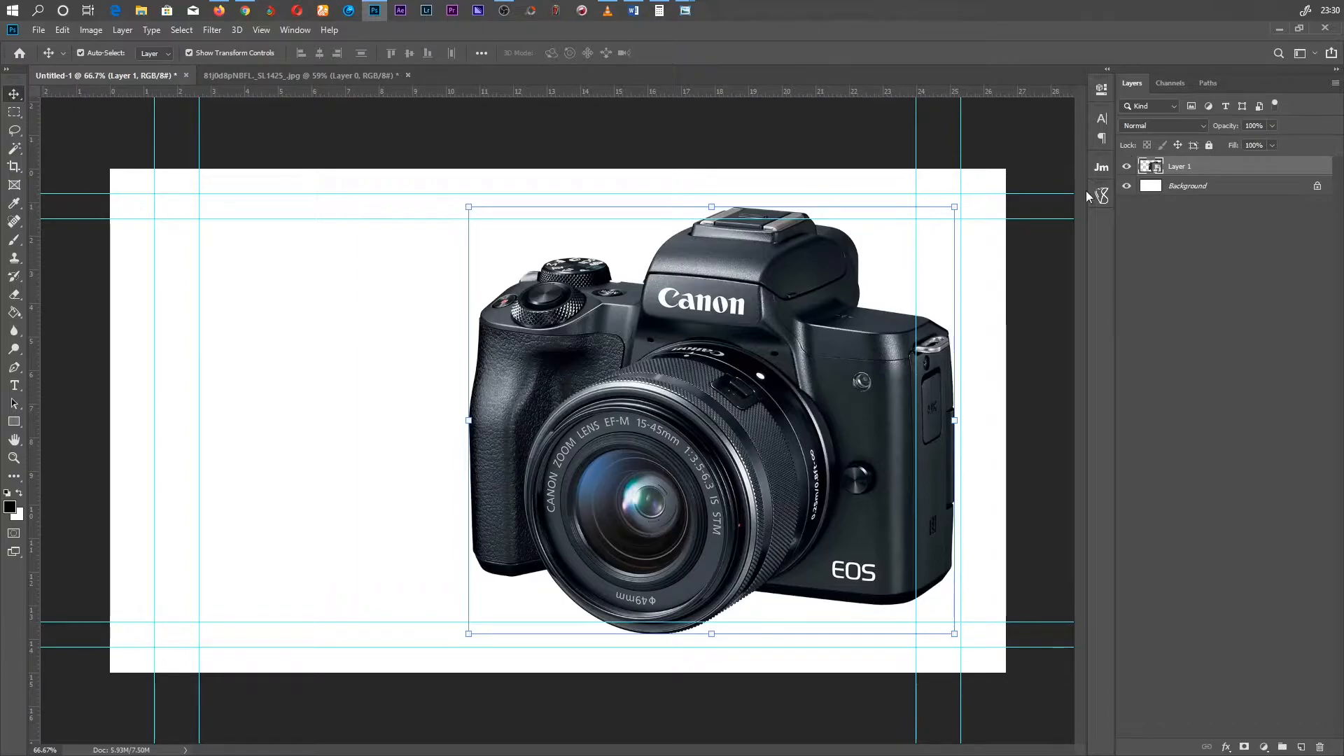
# Reduce the camera to about 69.3% so it fits between the inner horizontal guides and aligns with the outer right guide
pyautogui.moveTo(752, 346)
pyautogui.mouseDown()
pyautogui.moveTo(722, 347)
pyautogui.moveTo(754, 339)
pyautogui.mouseUp()
pyautogui.moveTo(711, 207); pyautogui.dragTo(709, 219)
pyautogui.moveTo(711, 634); pyautogui.dragTo(711, 621)
pyautogui.moveTo(756, 485); pyautogui.dragTo(776, 486)
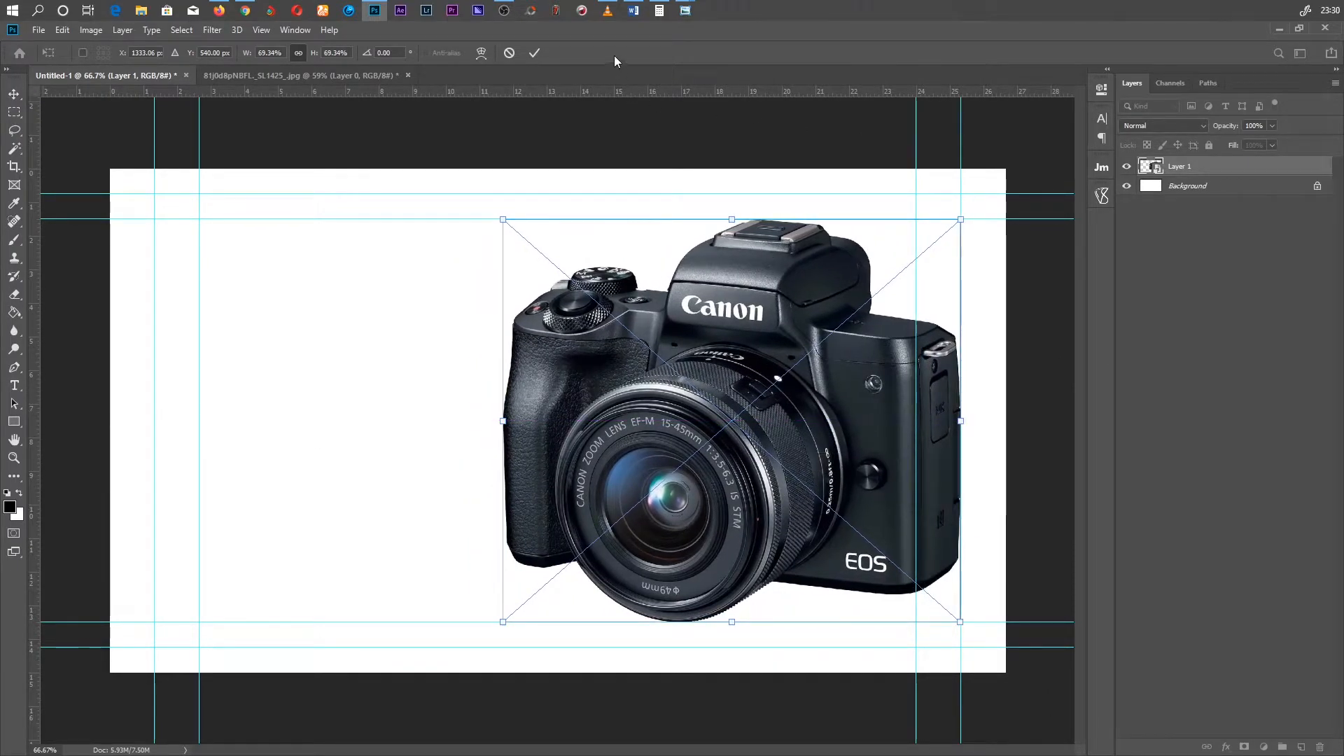
pyautogui.click(534, 52)
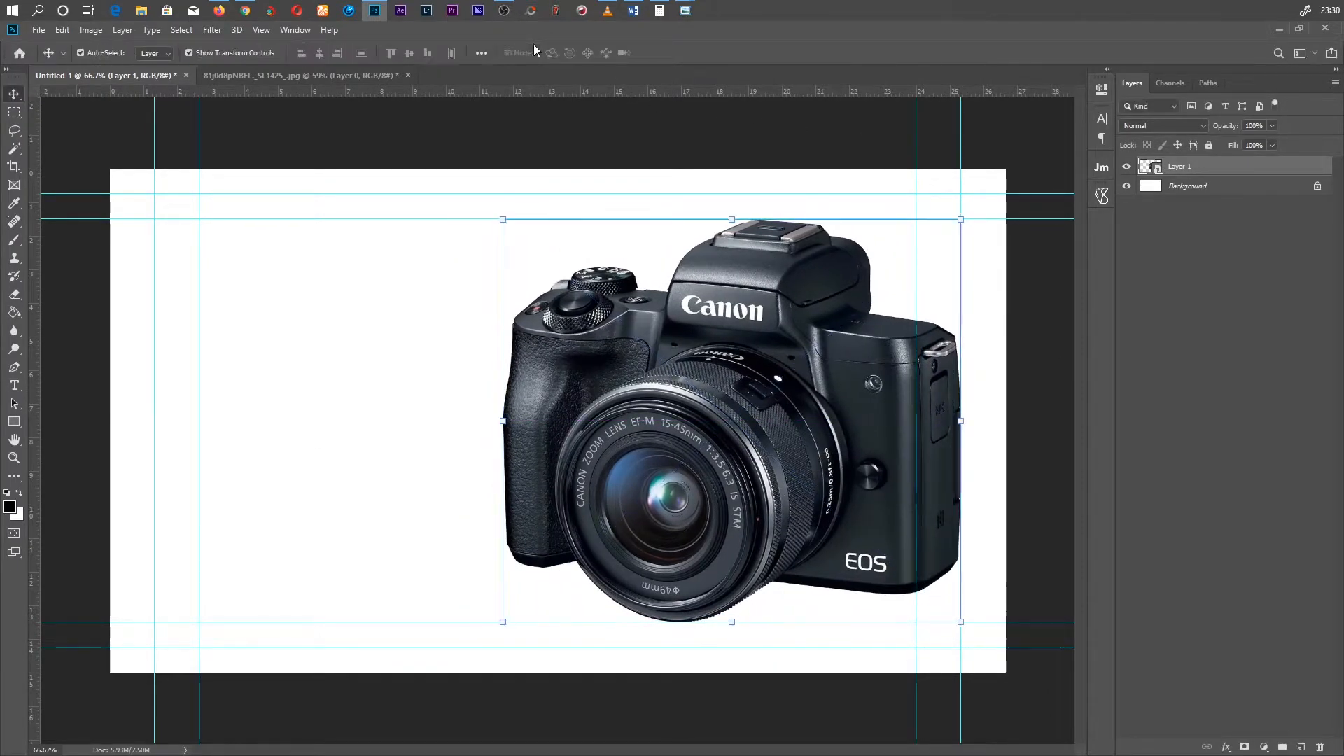
# Set the foreground colour to a dark blue-grey sampled from the camera body, made slightly lighter
pyautogui.click(9, 508)
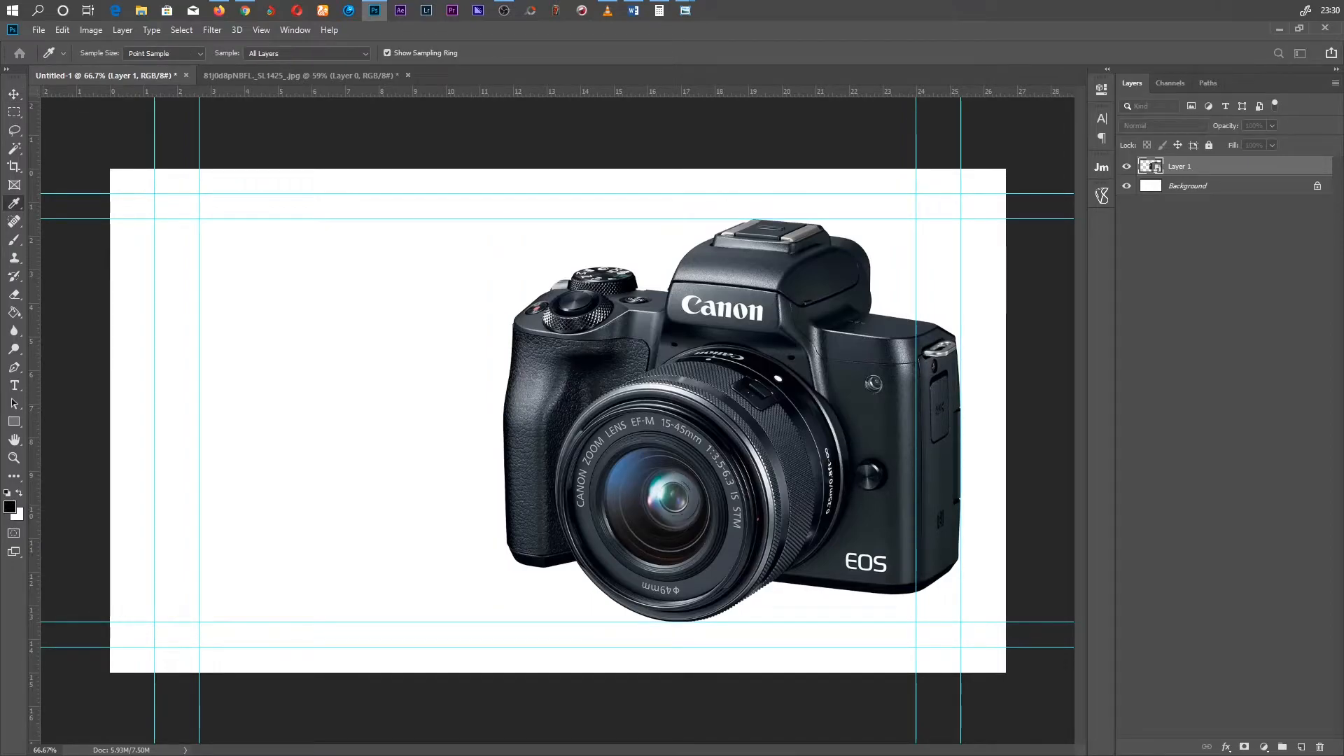
pyautogui.moveTo(959, 320); pyautogui.dragTo(1057, 42)
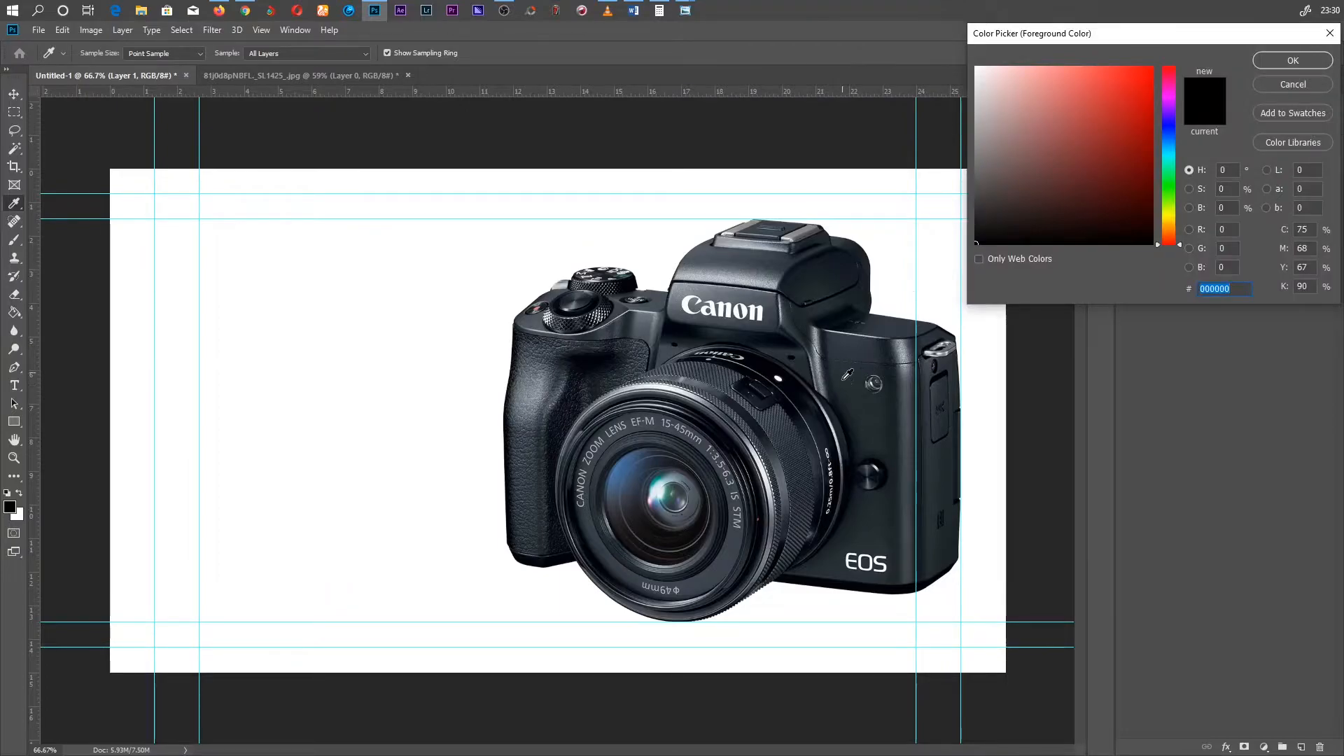
pyautogui.click(840, 397)
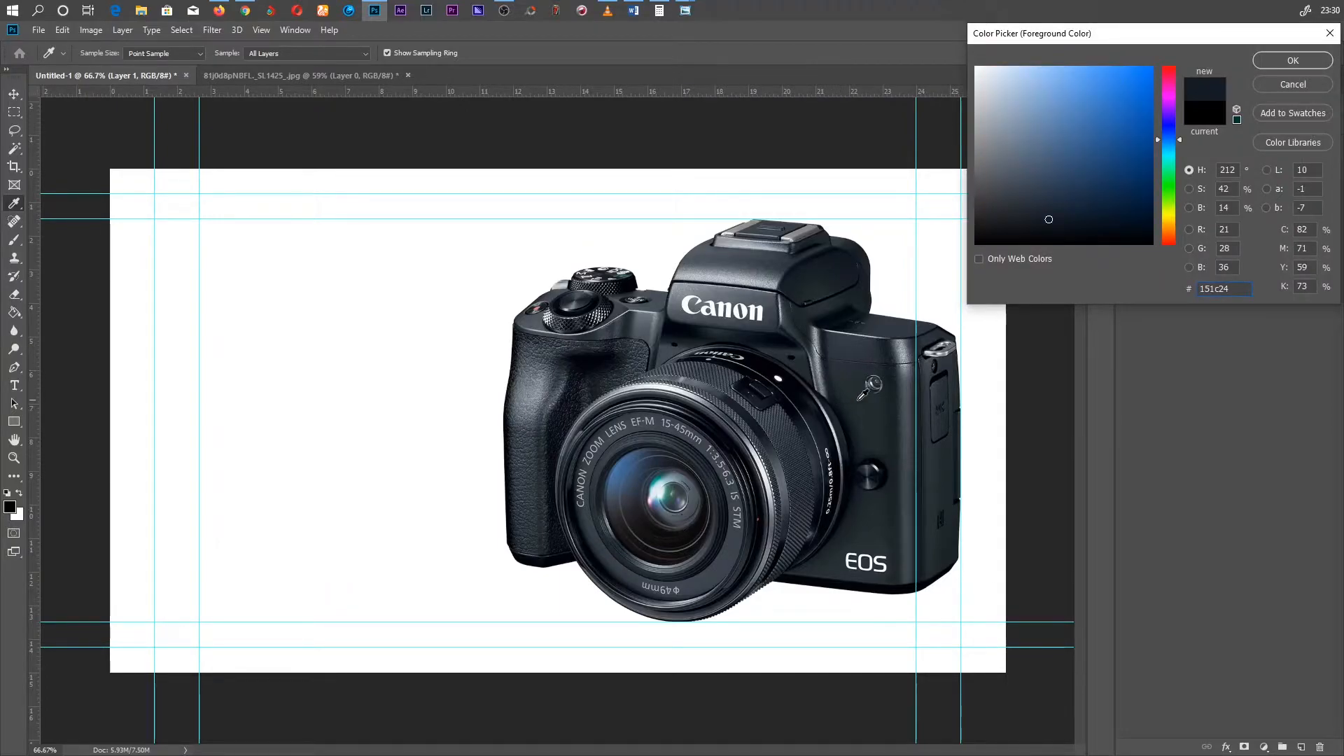
pyautogui.click(1048, 216)
pyautogui.click(1271, 59)
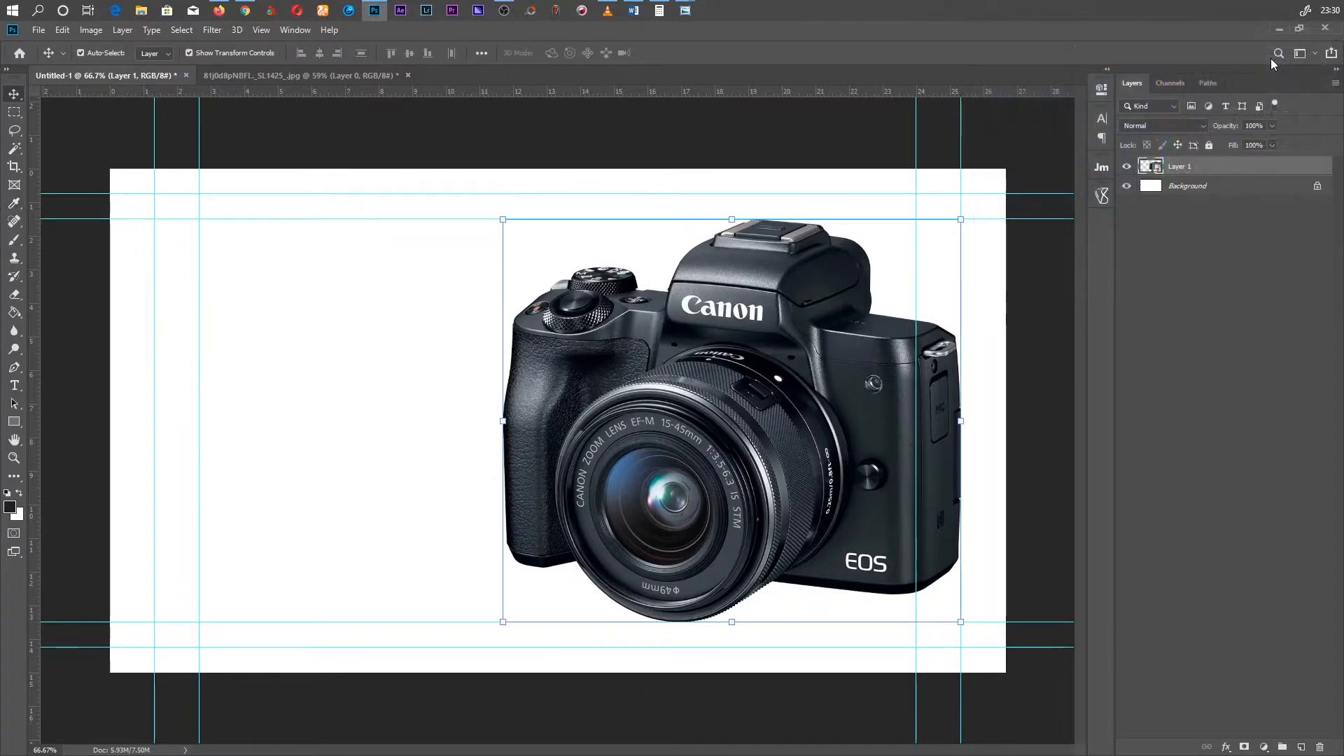
# Set the background colour to a blue-grey sampled from the camera body, brightened to a medium slate blue
pyautogui.click(20, 516)
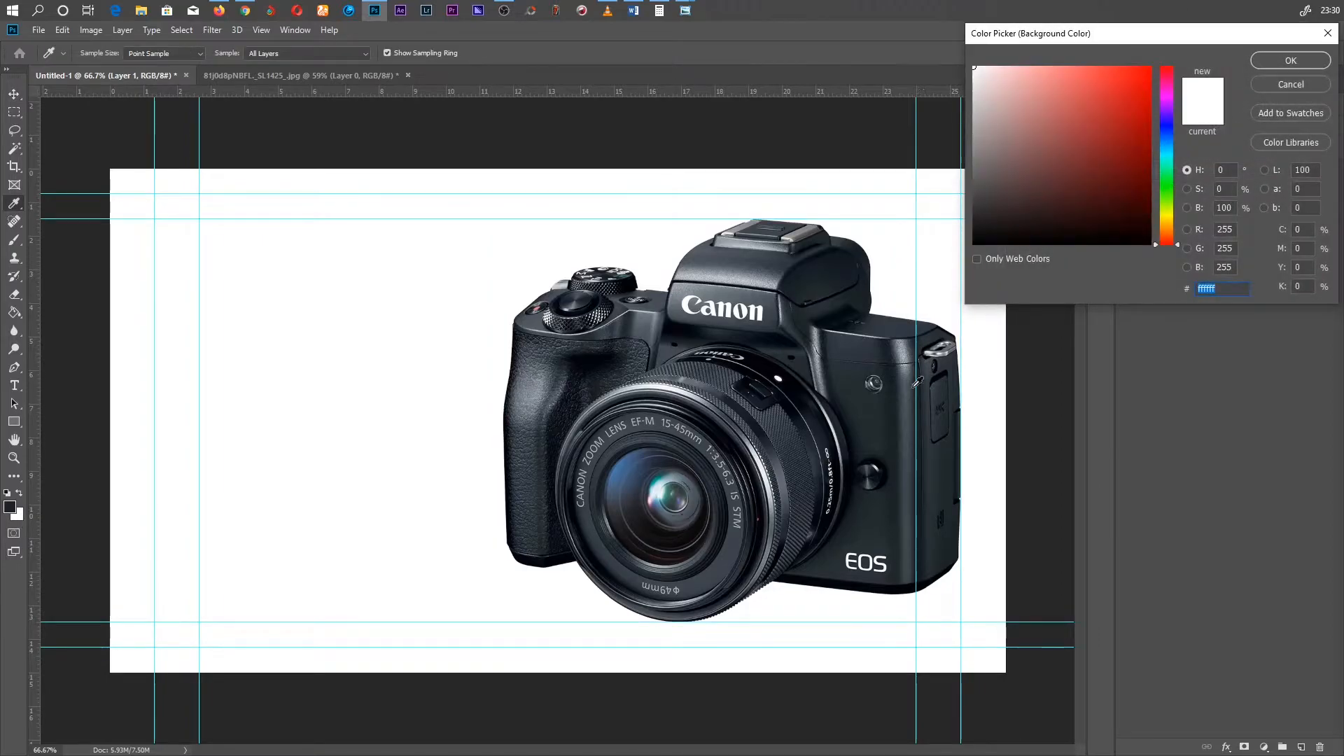
pyautogui.write('3c5169')
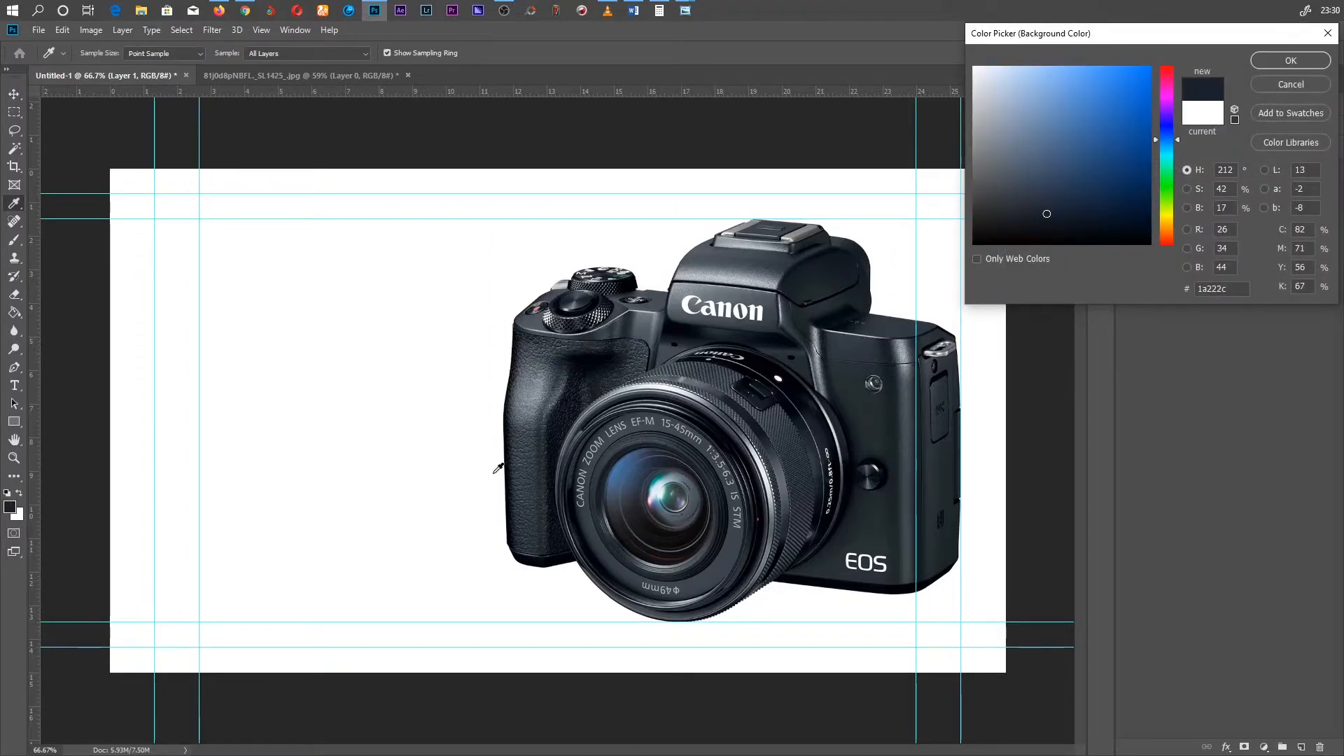
pyautogui.moveTo(1049, 170); pyautogui.dragTo(1049, 174)
pyautogui.click(1274, 66)
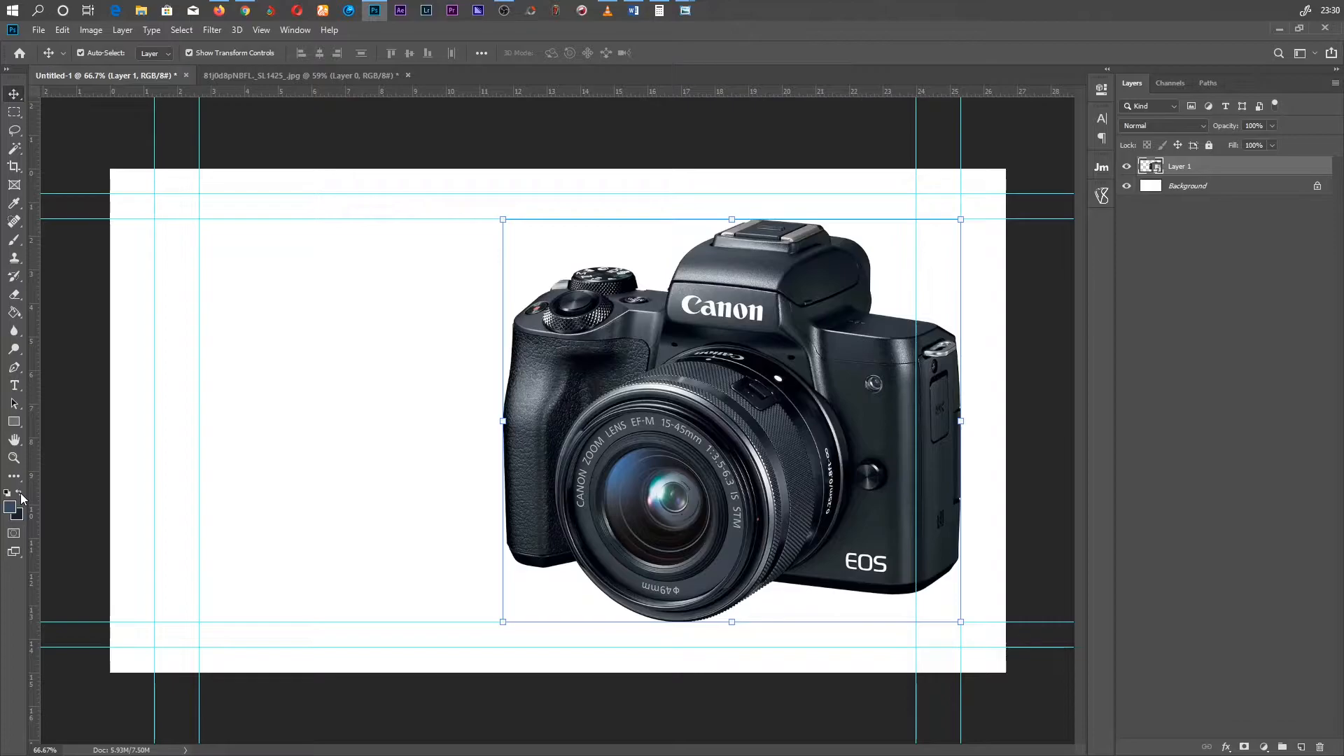
# Add a Gradient fill layer directly above the Background layer
pyautogui.click(1239, 187)
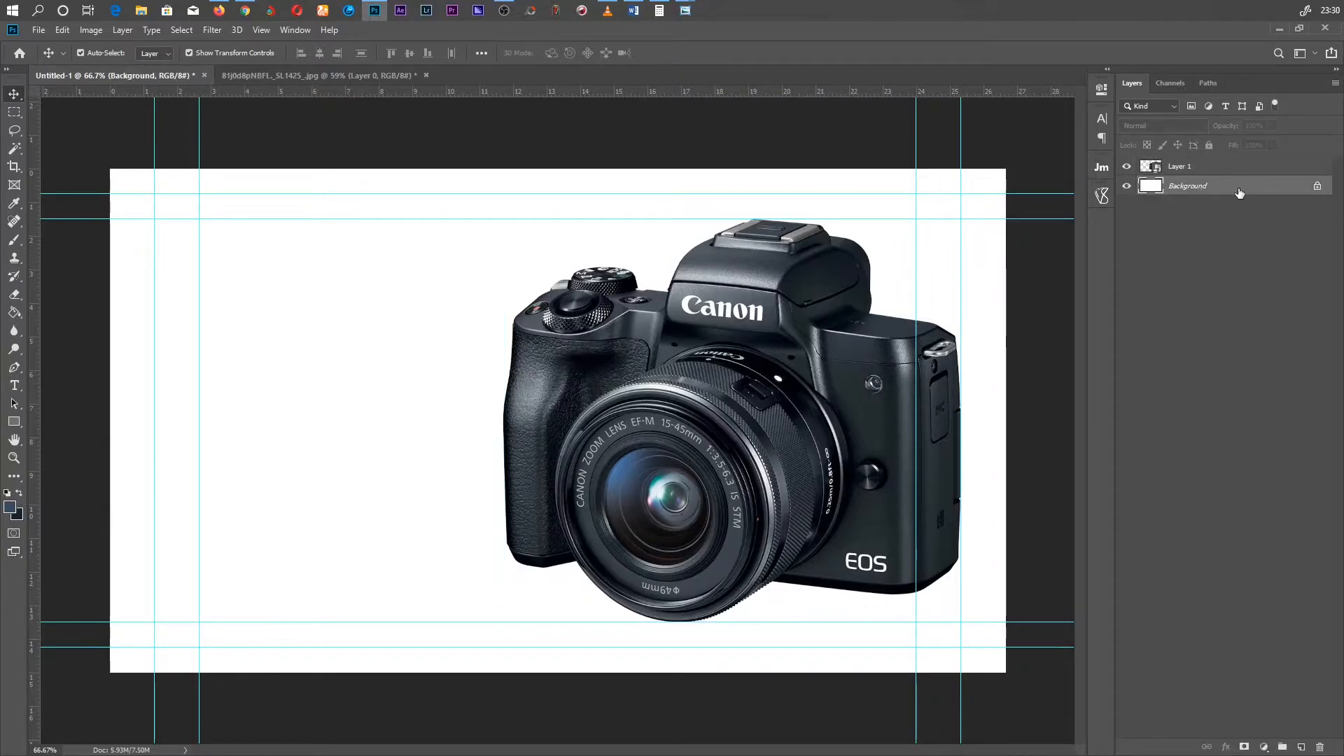
pyautogui.click(1265, 744)
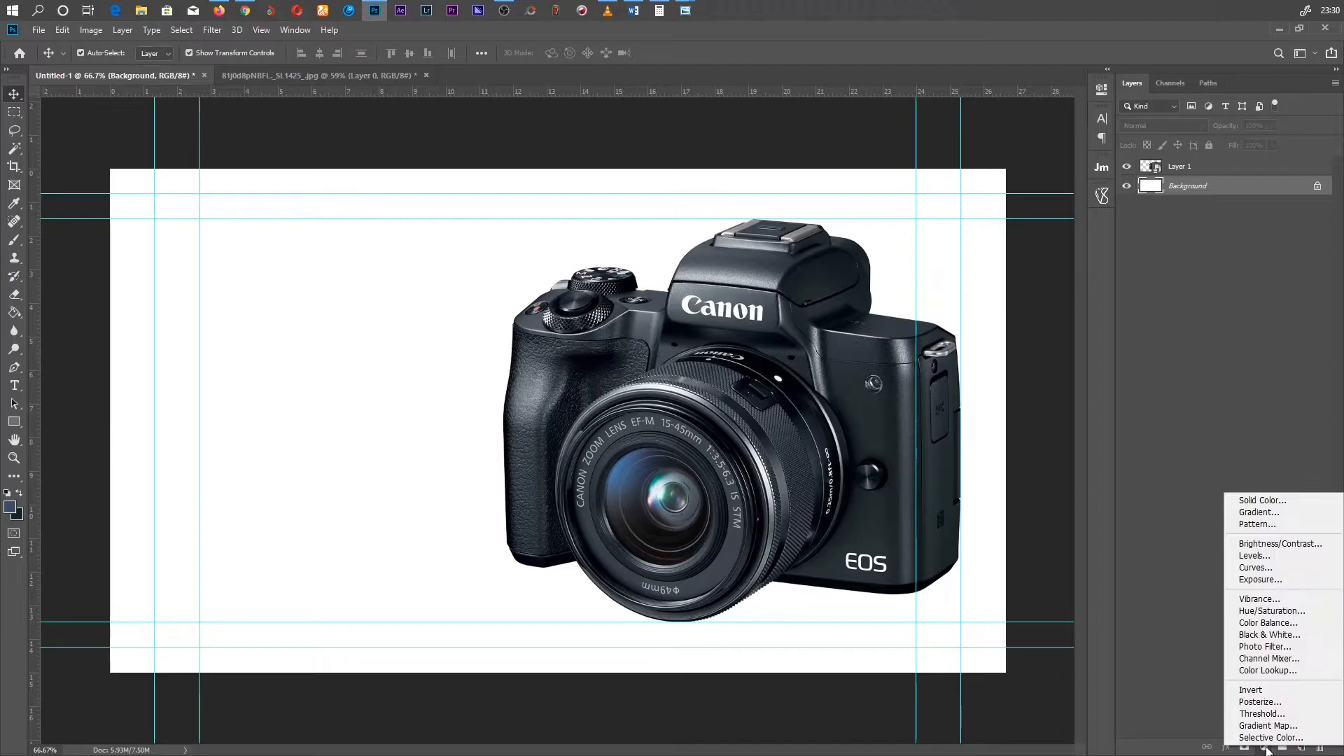
pyautogui.click(1257, 512)
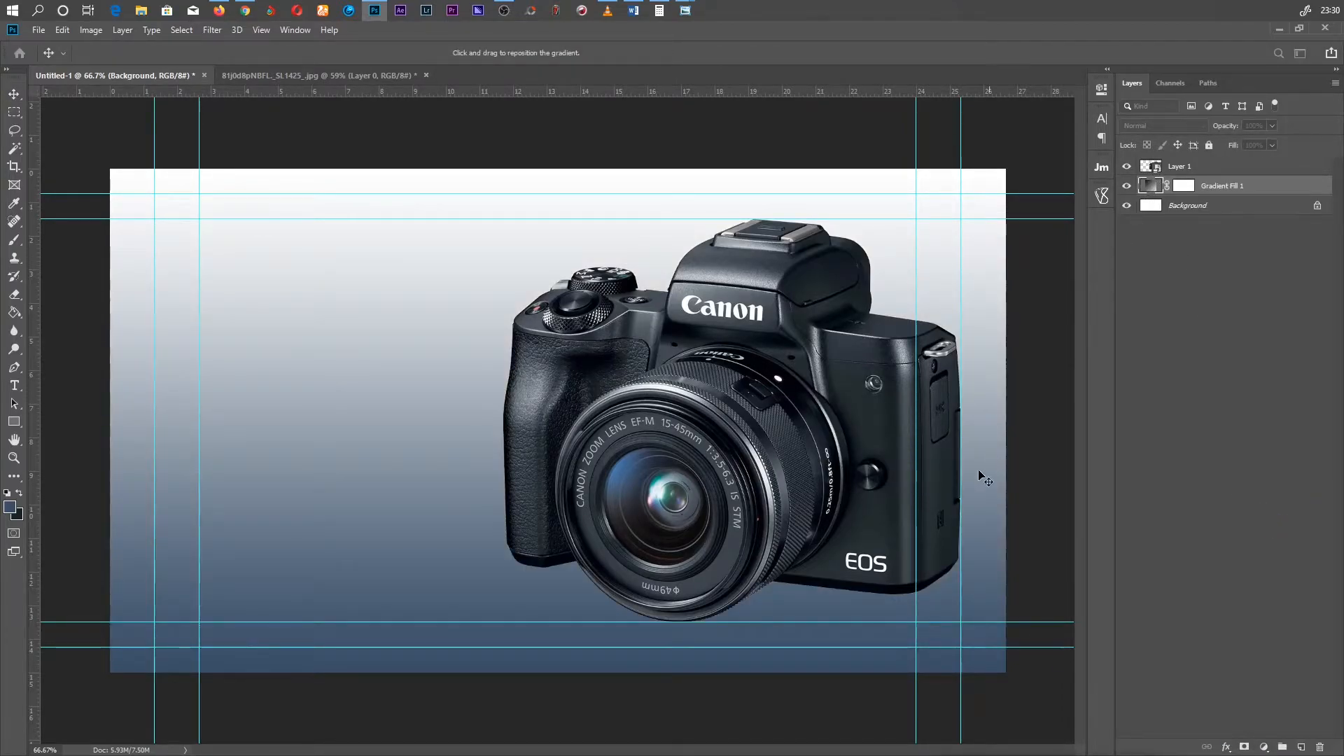
pyautogui.doubleClick(1149, 187)
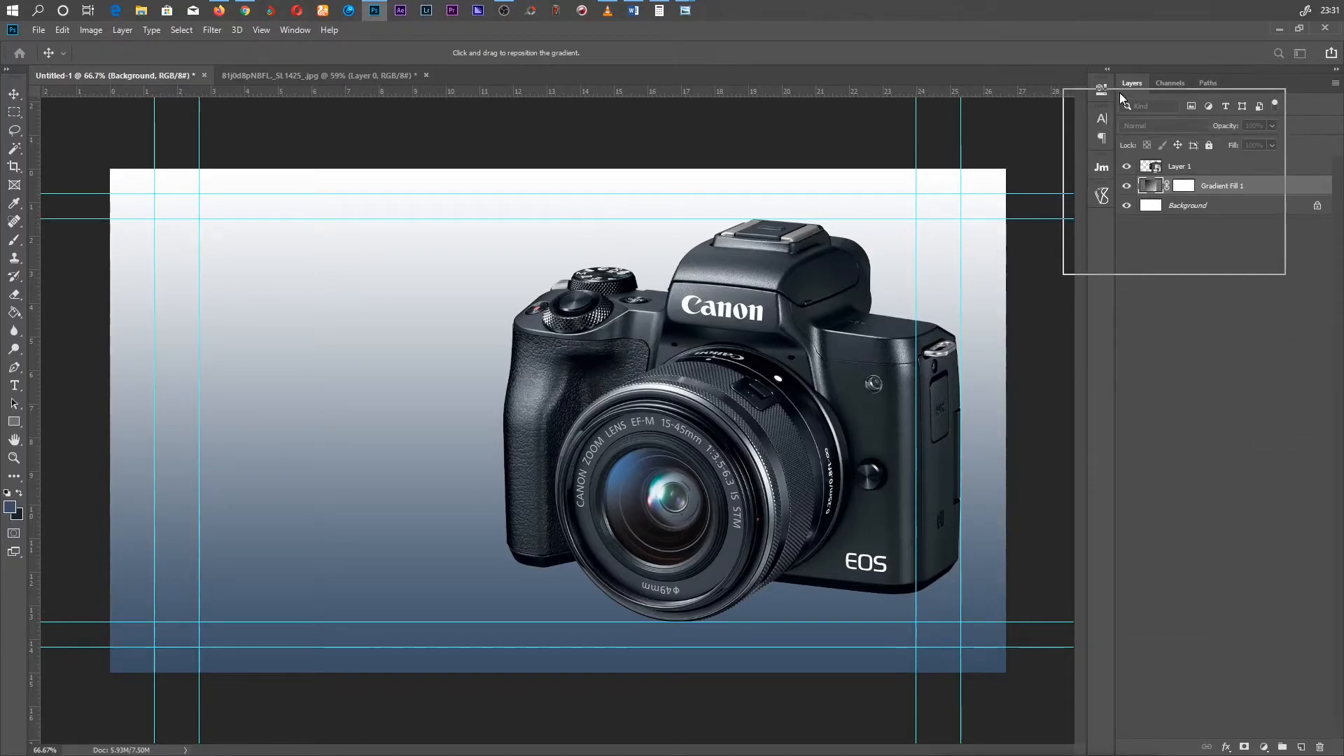
pyautogui.moveTo(1145, 102); pyautogui.dragTo(1165, 62)
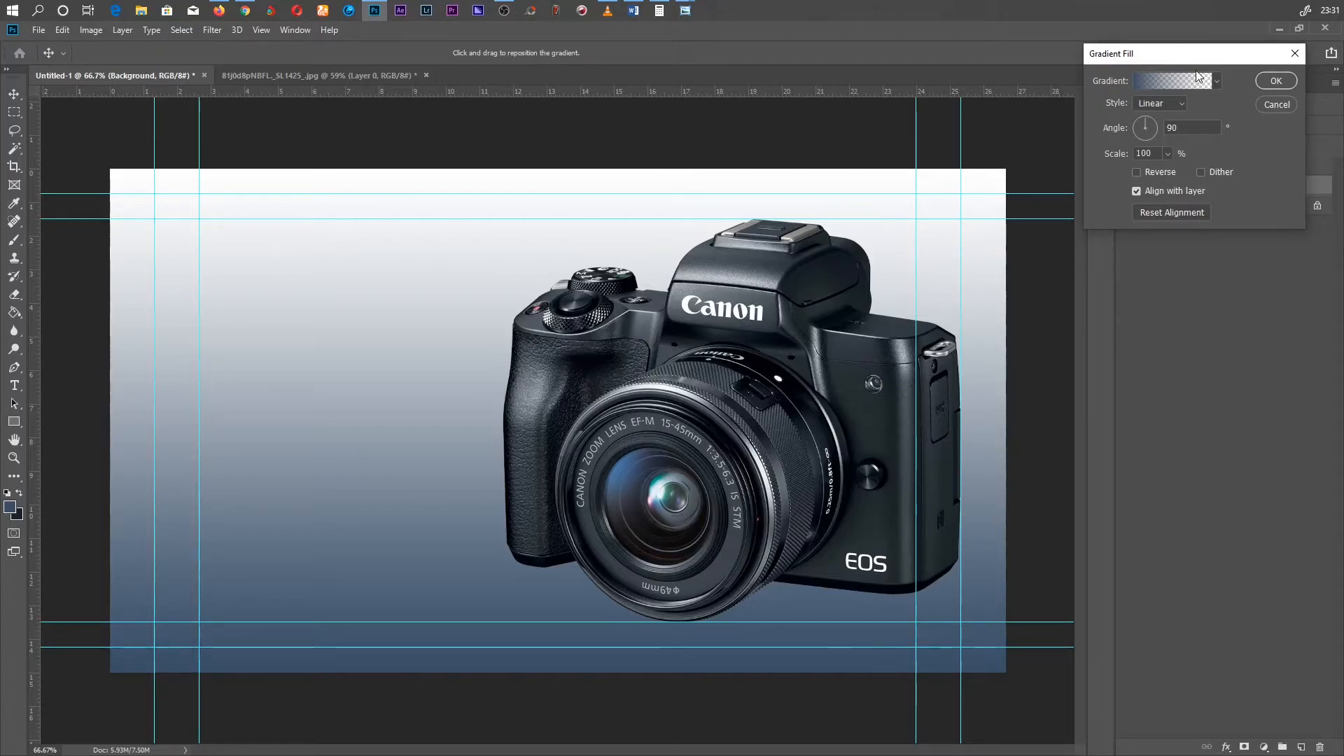
# Set the fill layer's gradient to the Foreground to Background preset
pyautogui.click(1160, 78)
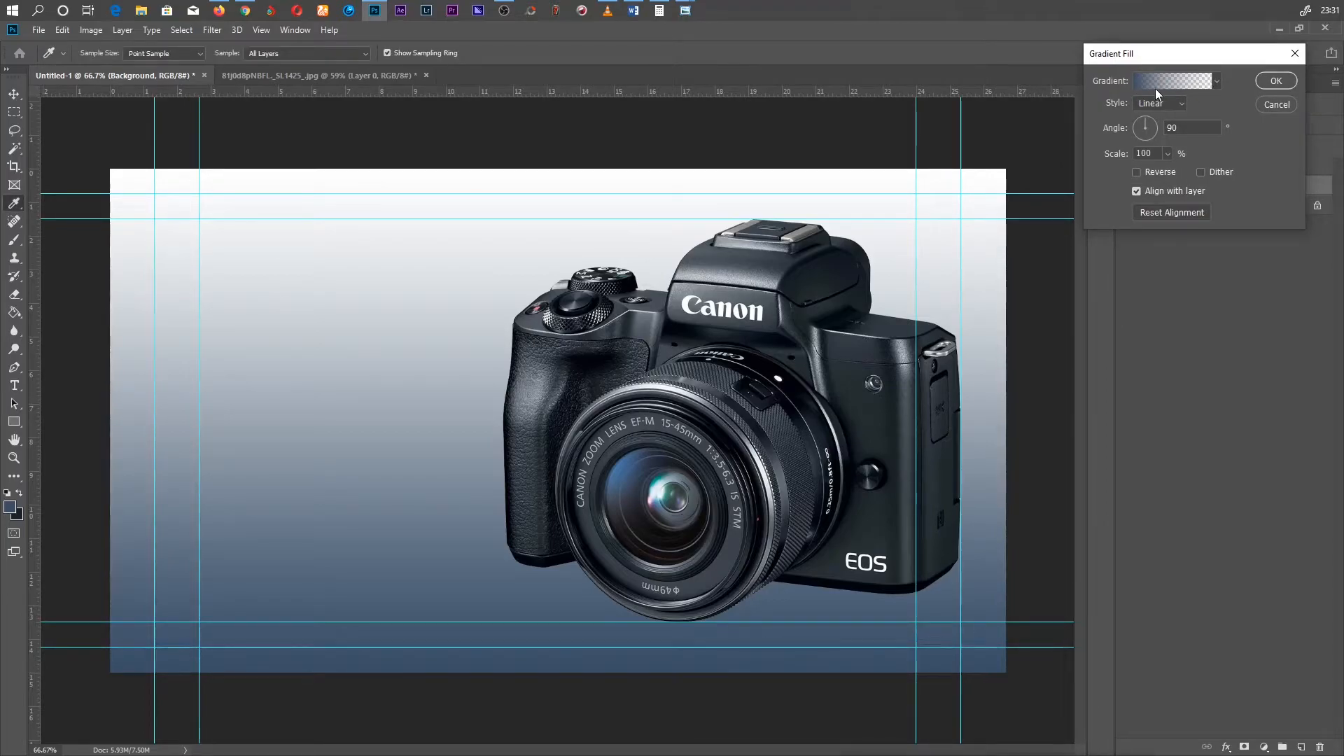
pyautogui.moveTo(954, 651); pyautogui.dragTo(1106, 38)
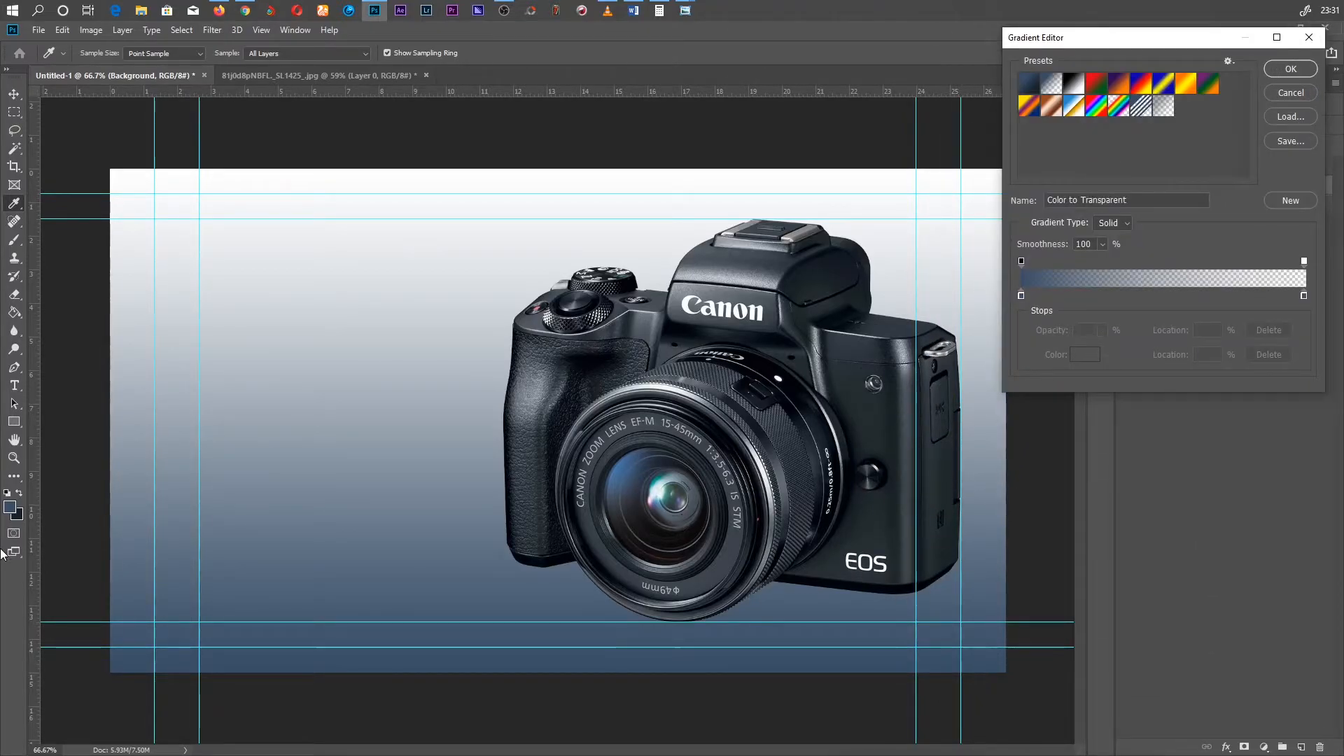
pyautogui.click(1027, 83)
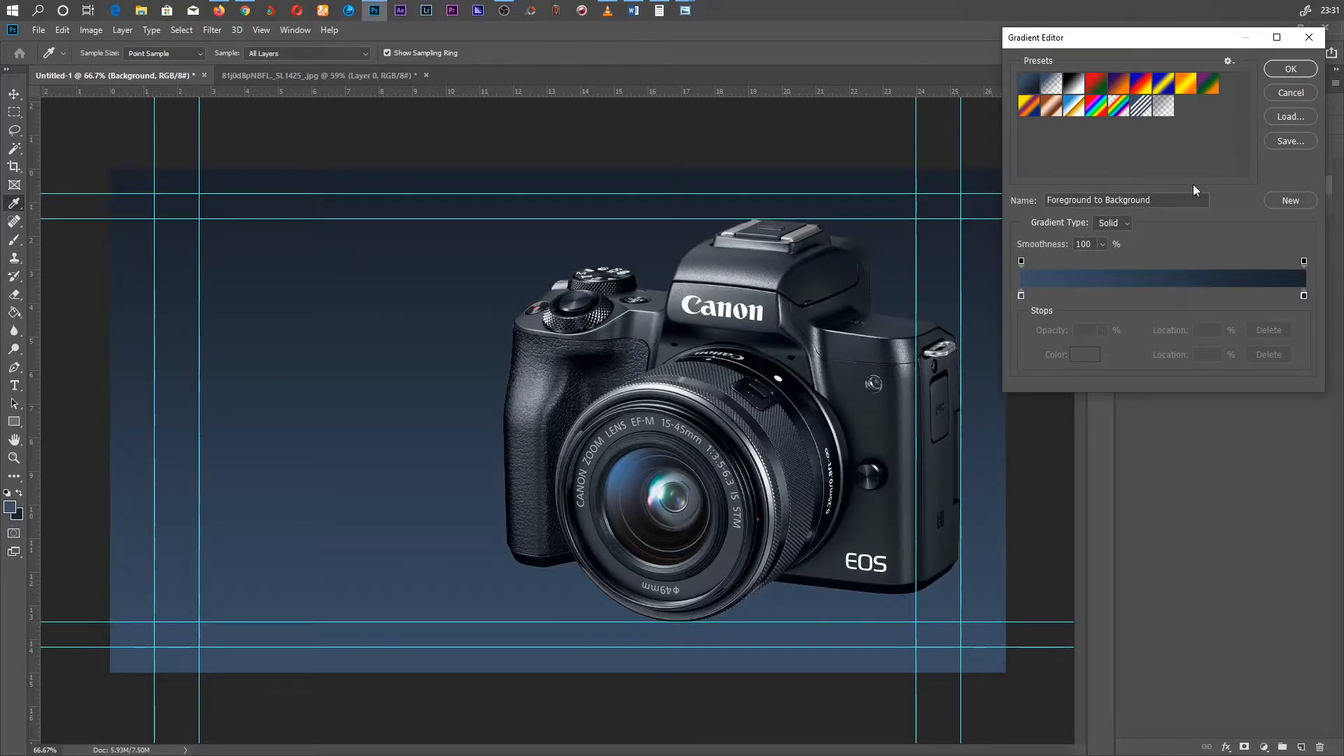
pyautogui.click(1291, 69)
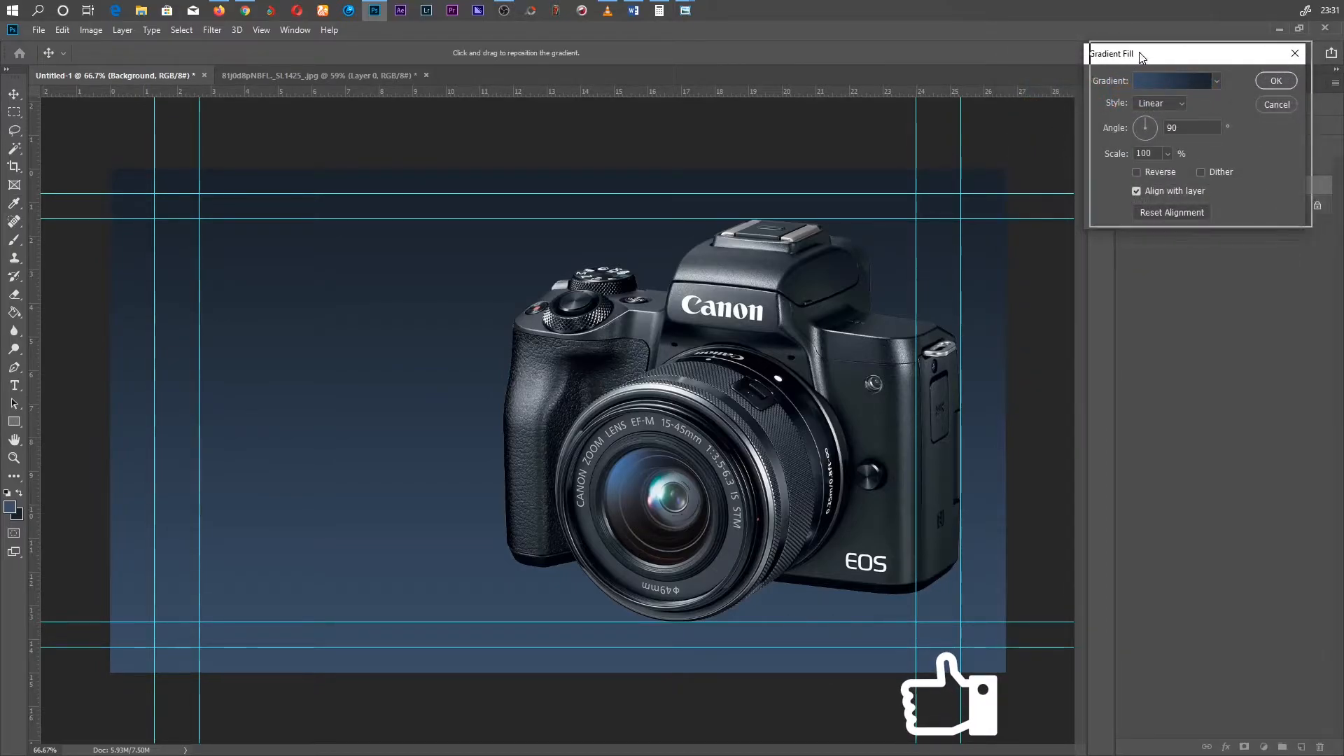
# Change the gradient style to Radial and place its bright centre just behind the camera's left edge
pyautogui.moveTo(1141, 56); pyautogui.dragTo(1157, 56)
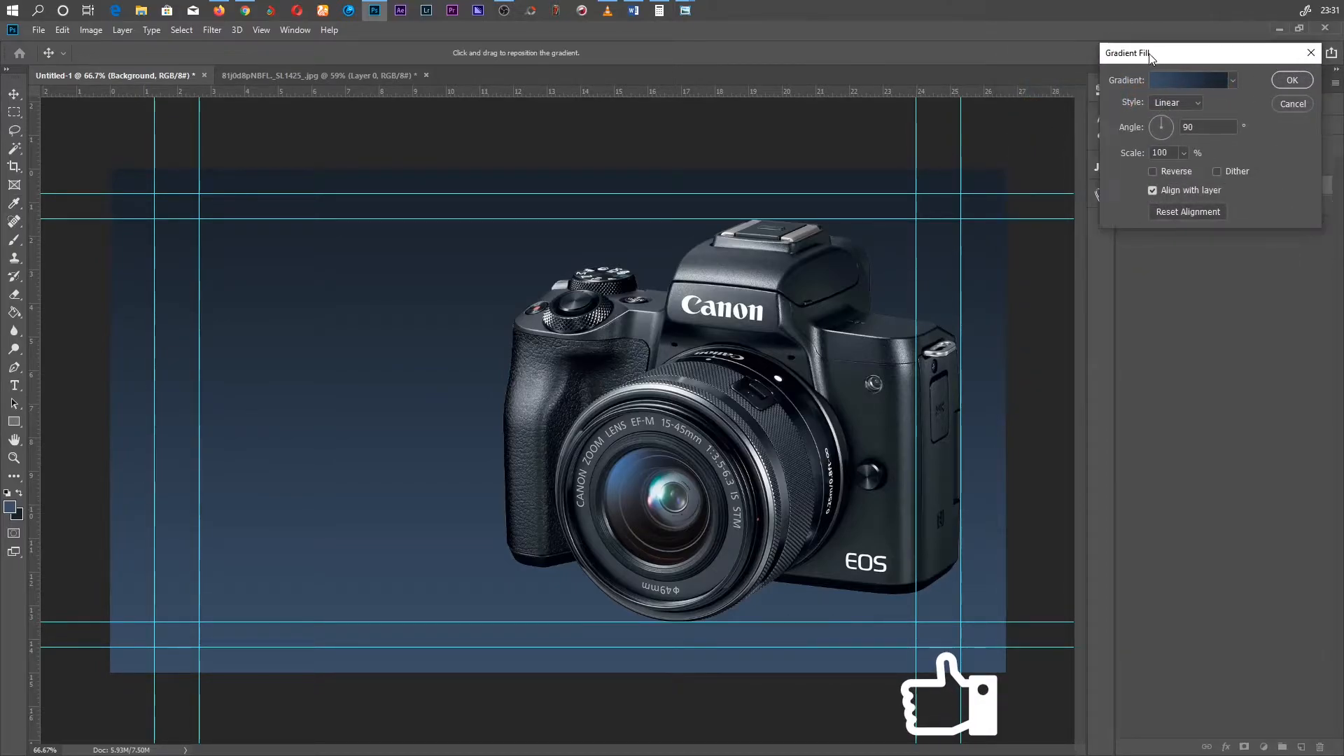
pyautogui.click(1165, 103)
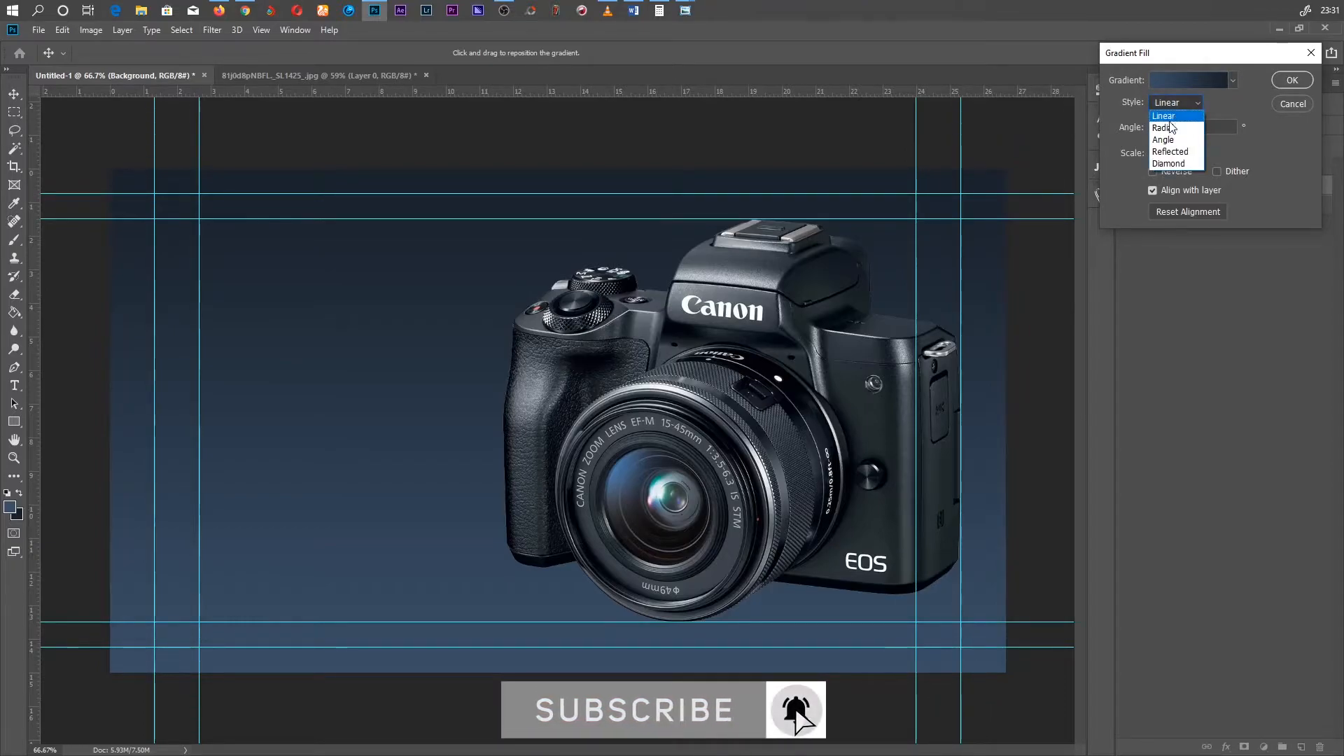
pyautogui.click(1174, 131)
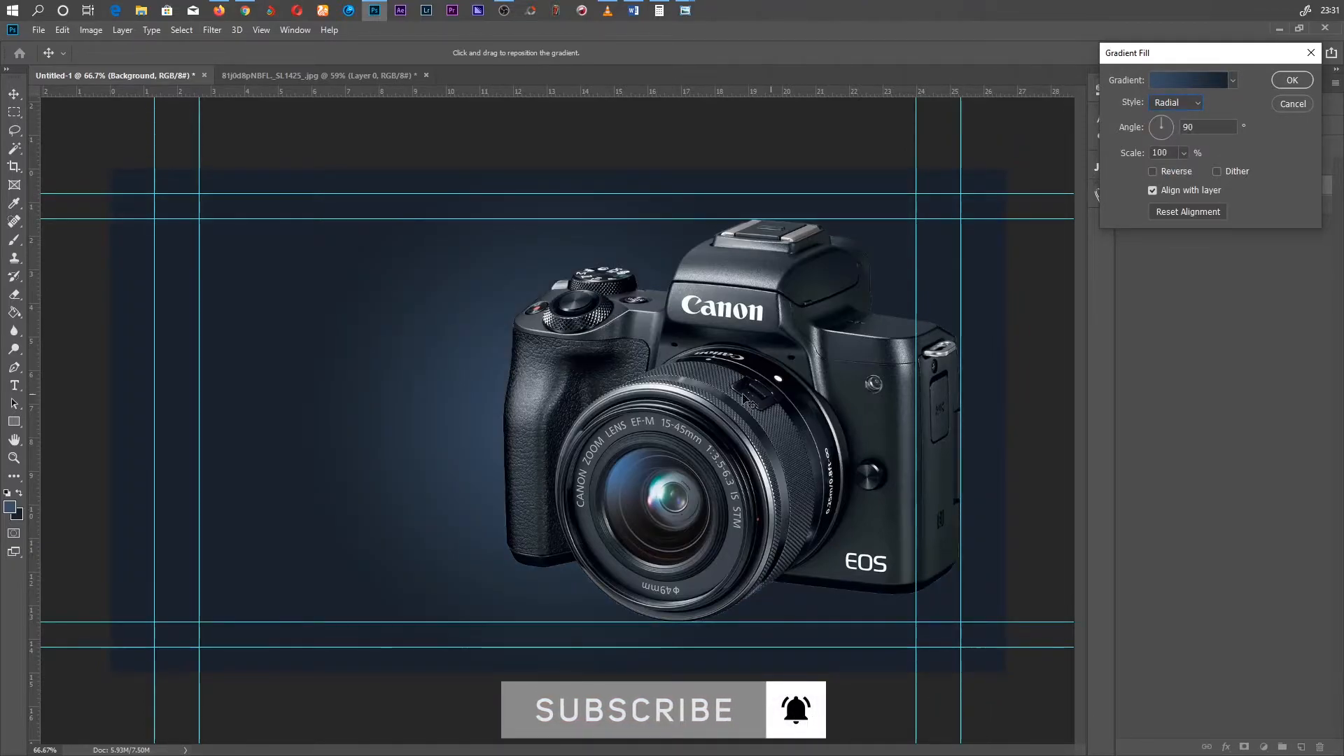
pyautogui.moveTo(369, 363); pyautogui.dragTo(354, 366)
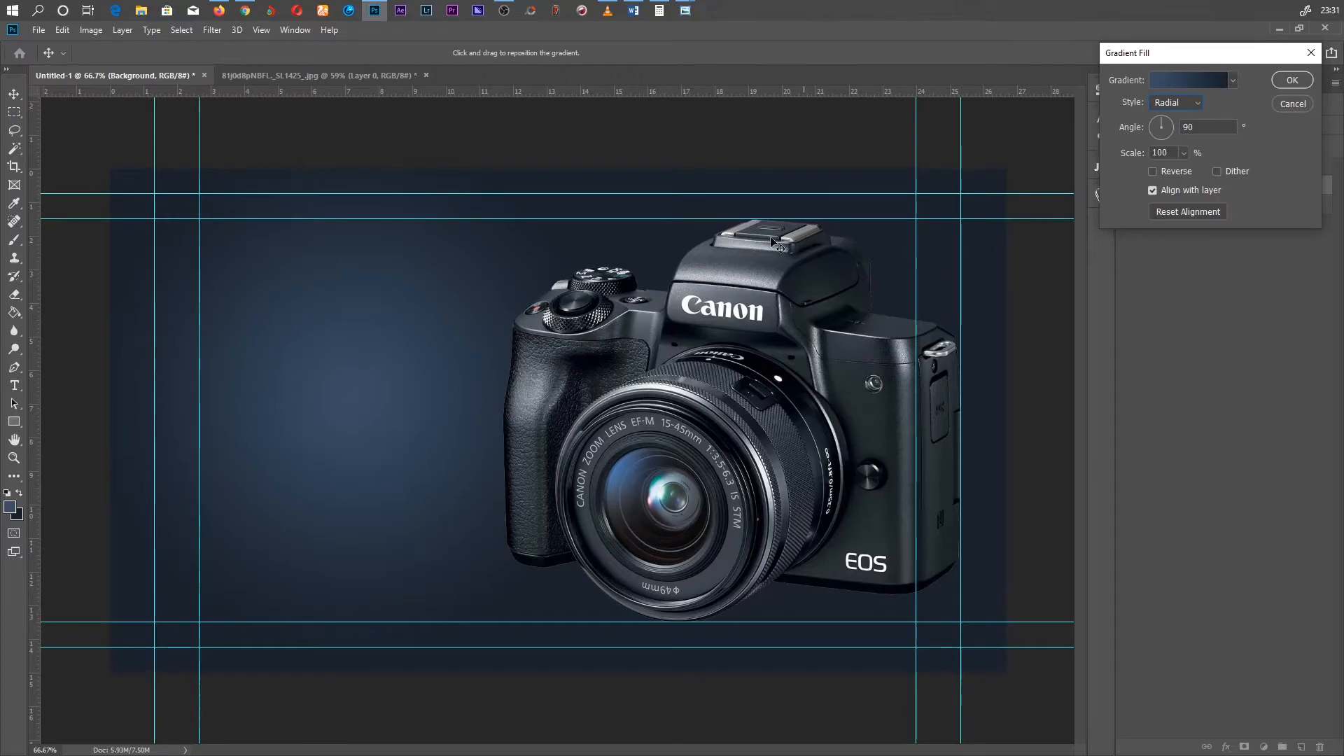
pyautogui.moveTo(336, 396); pyautogui.dragTo(489, 391)
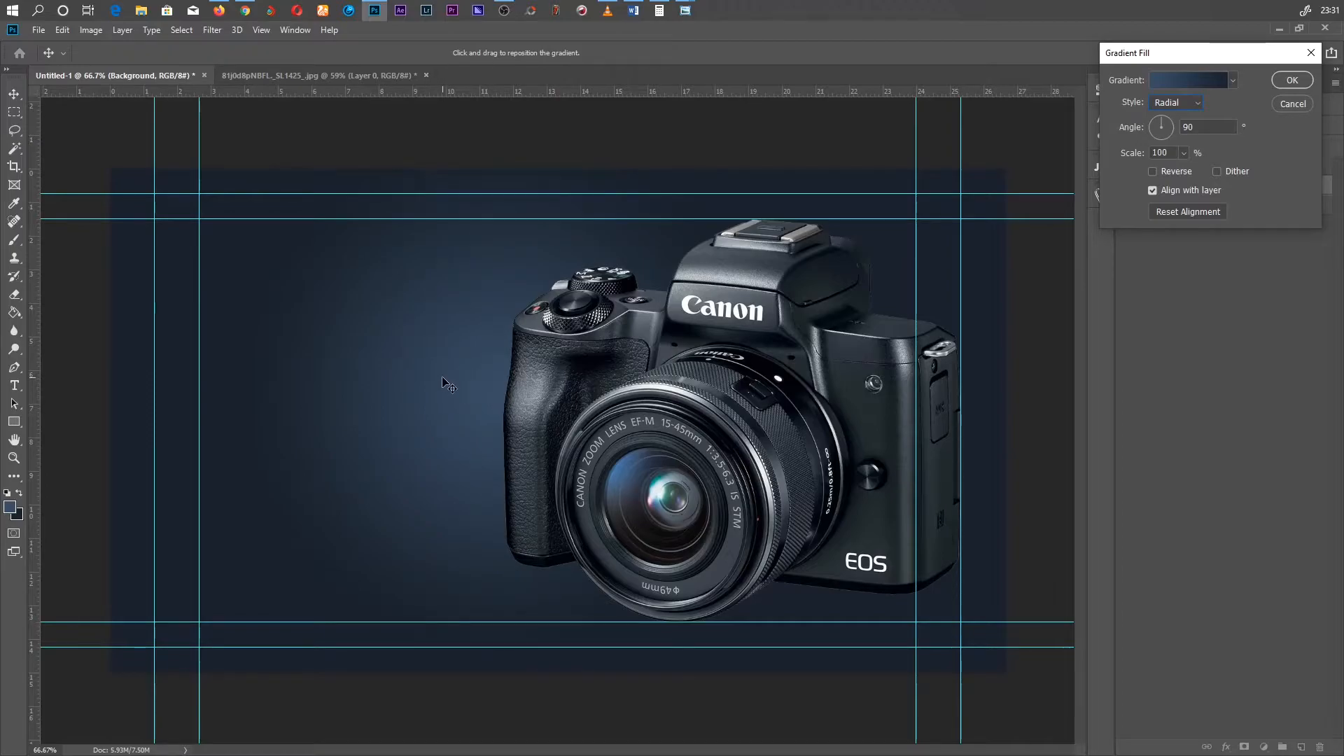
# Scale the radial gradient to about 199% and apply the fill
pyautogui.click(1182, 152)
pyautogui.moveTo(1183, 165); pyautogui.dragTo(1107, 149)
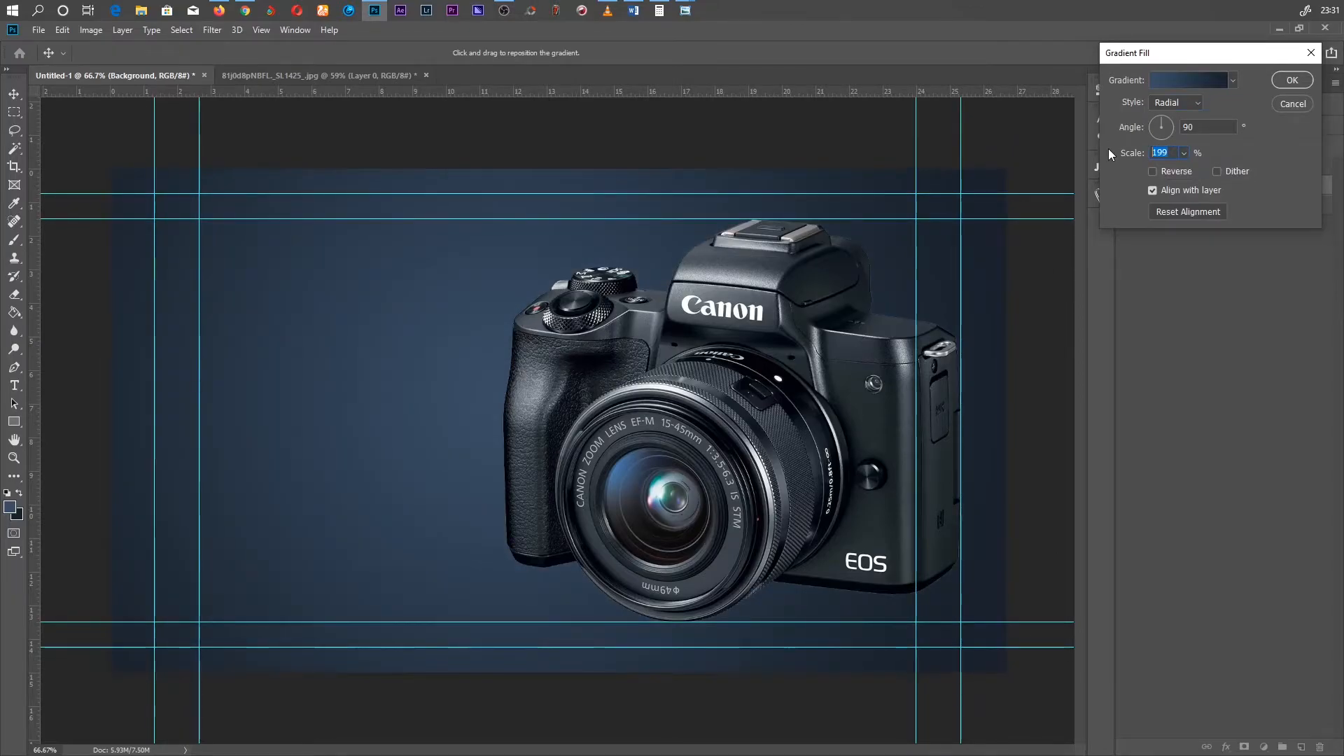
pyautogui.press('Return')
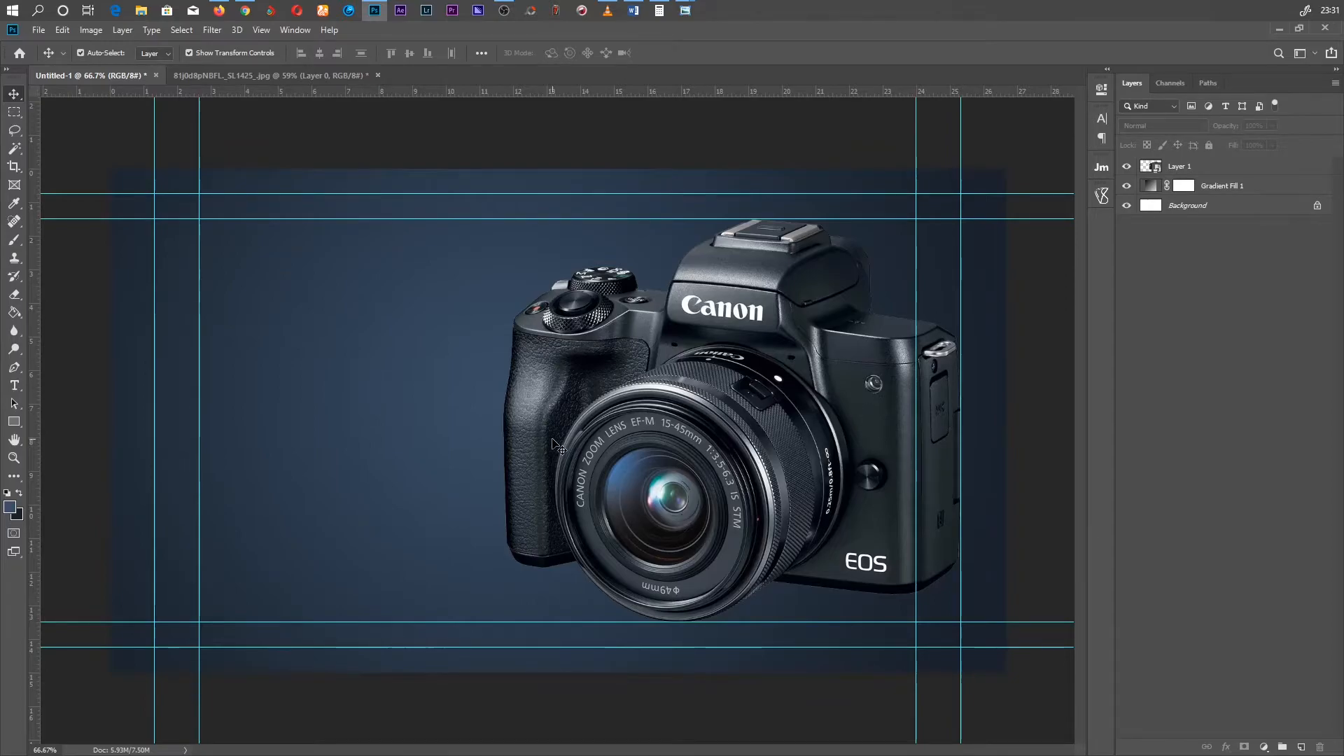
# Start a new Gotham Bold text line on the empty left part of the canvas
pyautogui.click(14, 391)
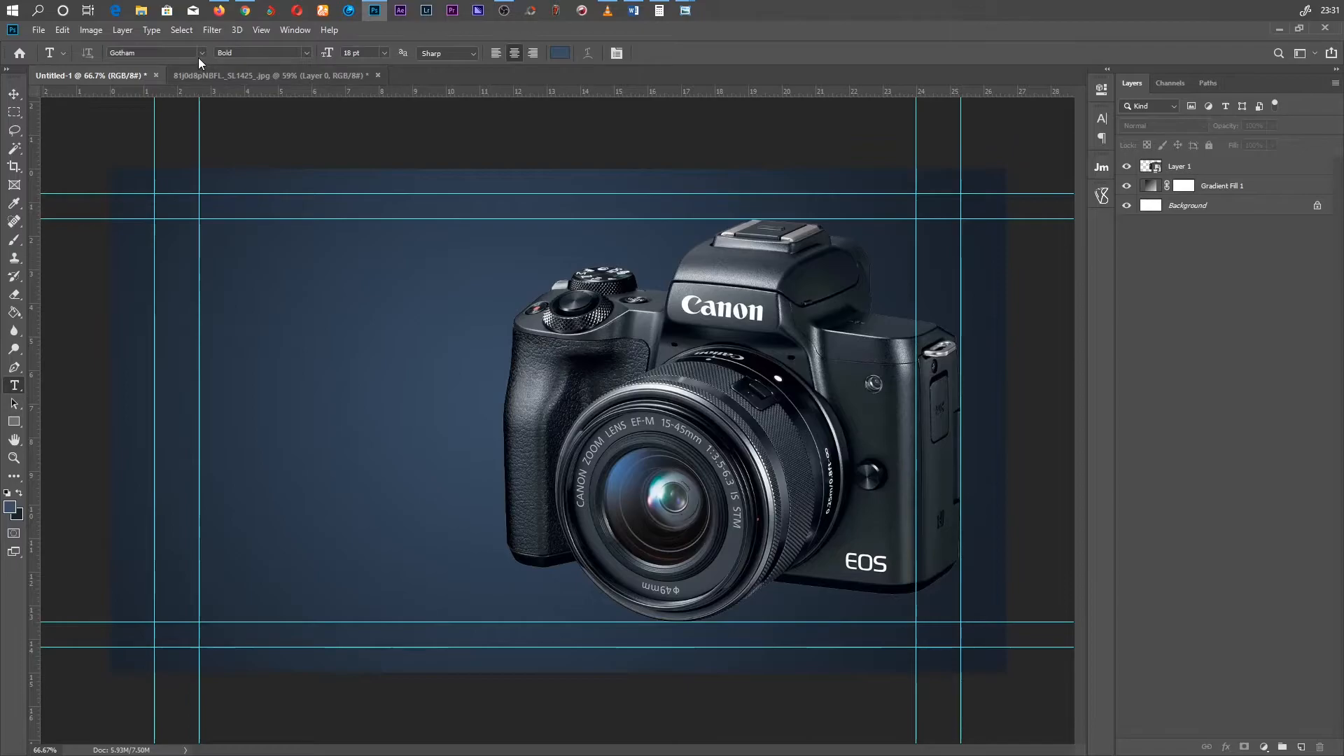
pyautogui.click(307, 52)
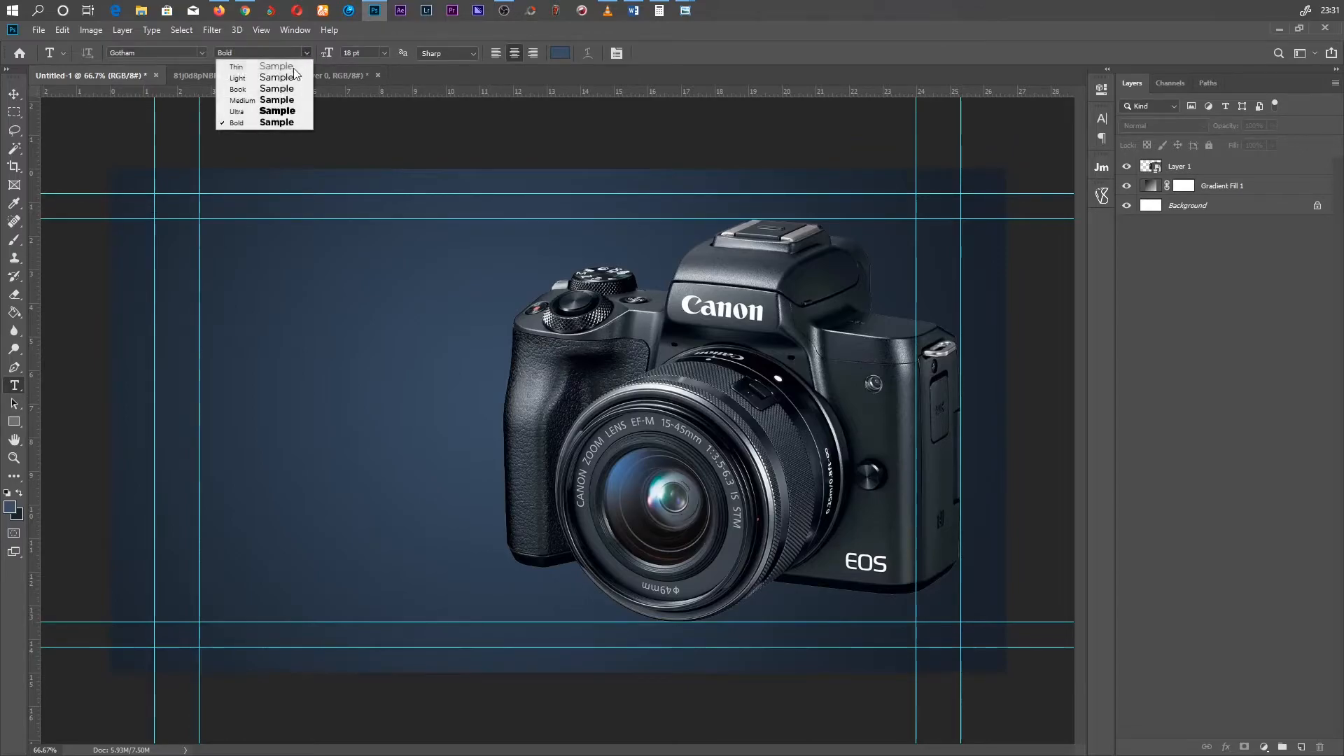
pyautogui.click(267, 364)
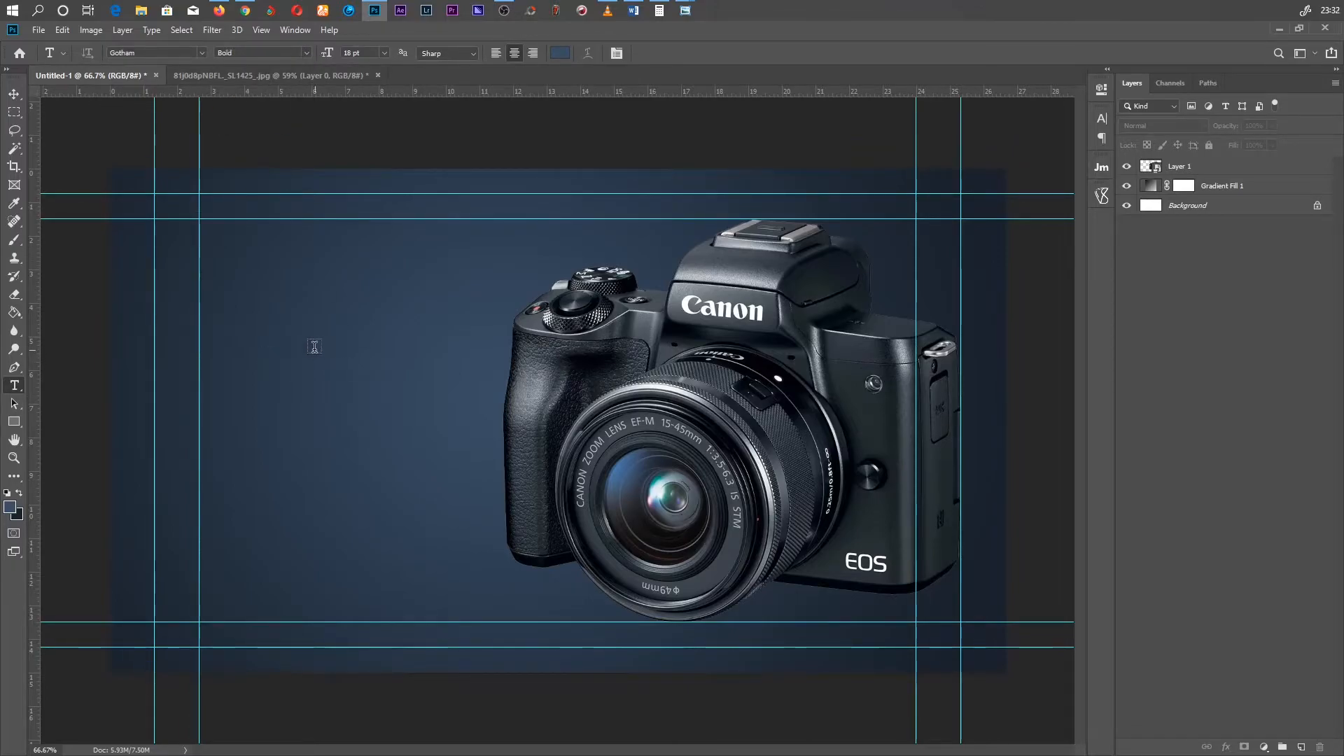
pyautogui.click(304, 52)
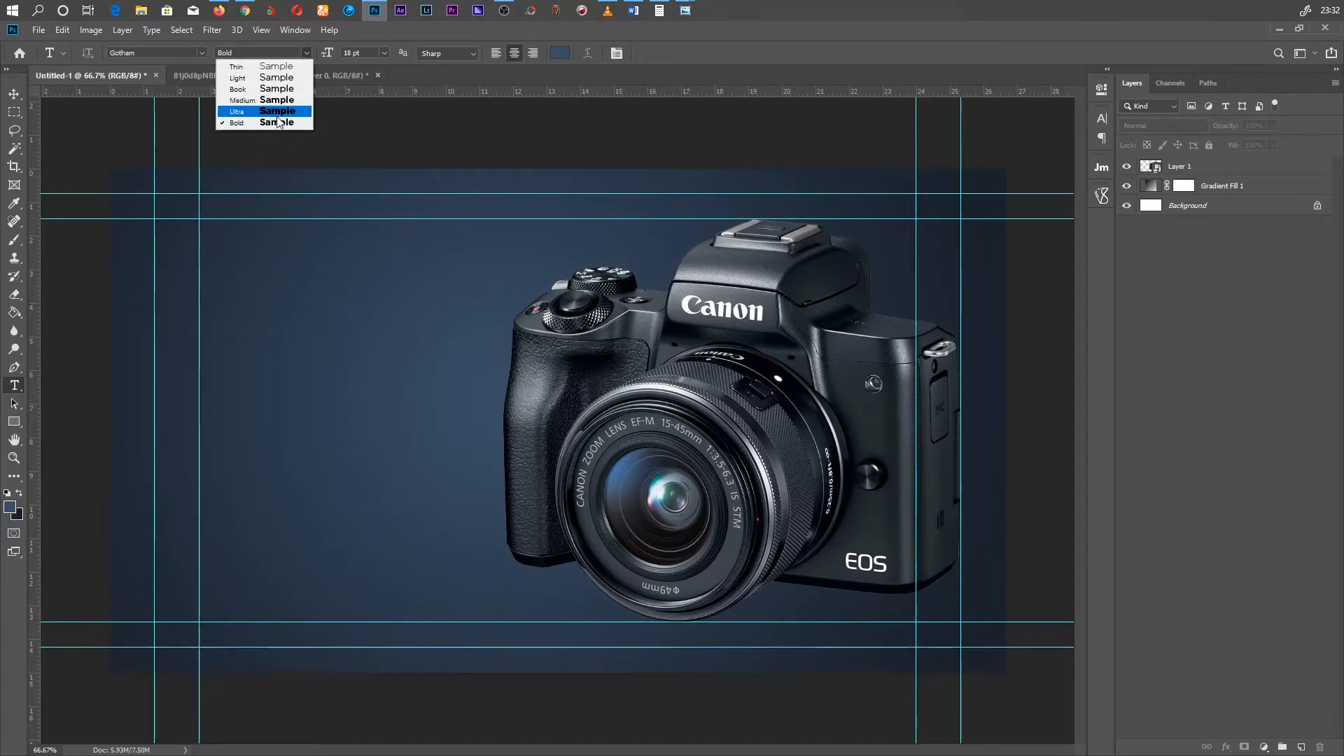
pyautogui.click(238, 334)
pyautogui.click(224, 336)
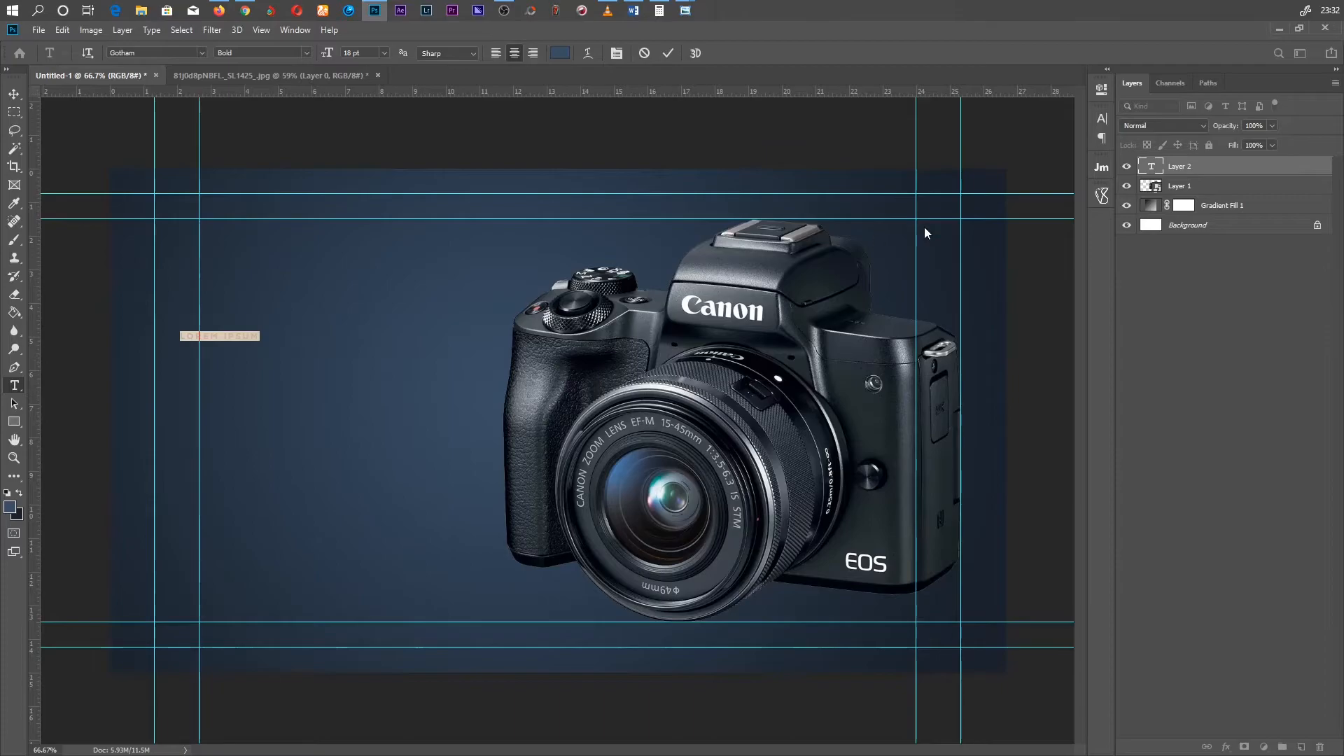
# Turn off All Caps for the new text in the character settings
pyautogui.click(1098, 118)
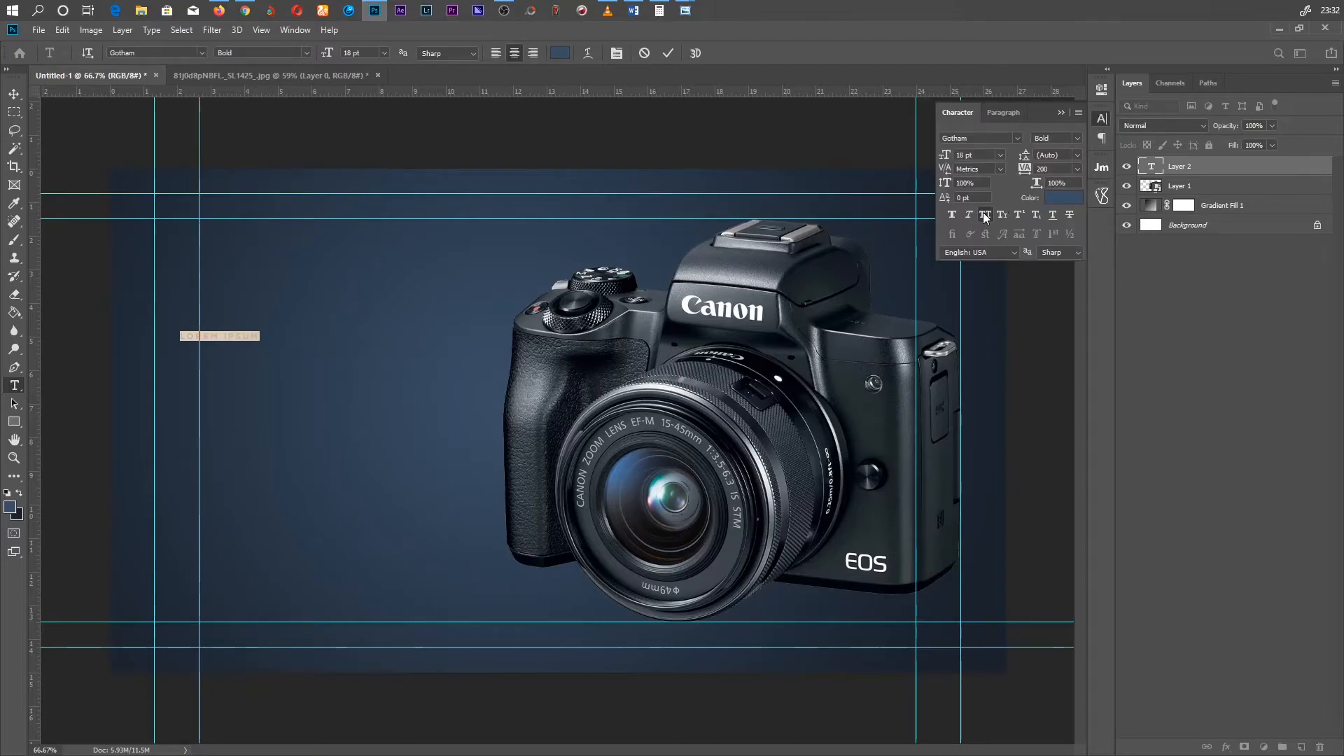
pyautogui.click(984, 216)
pyautogui.click(295, 30)
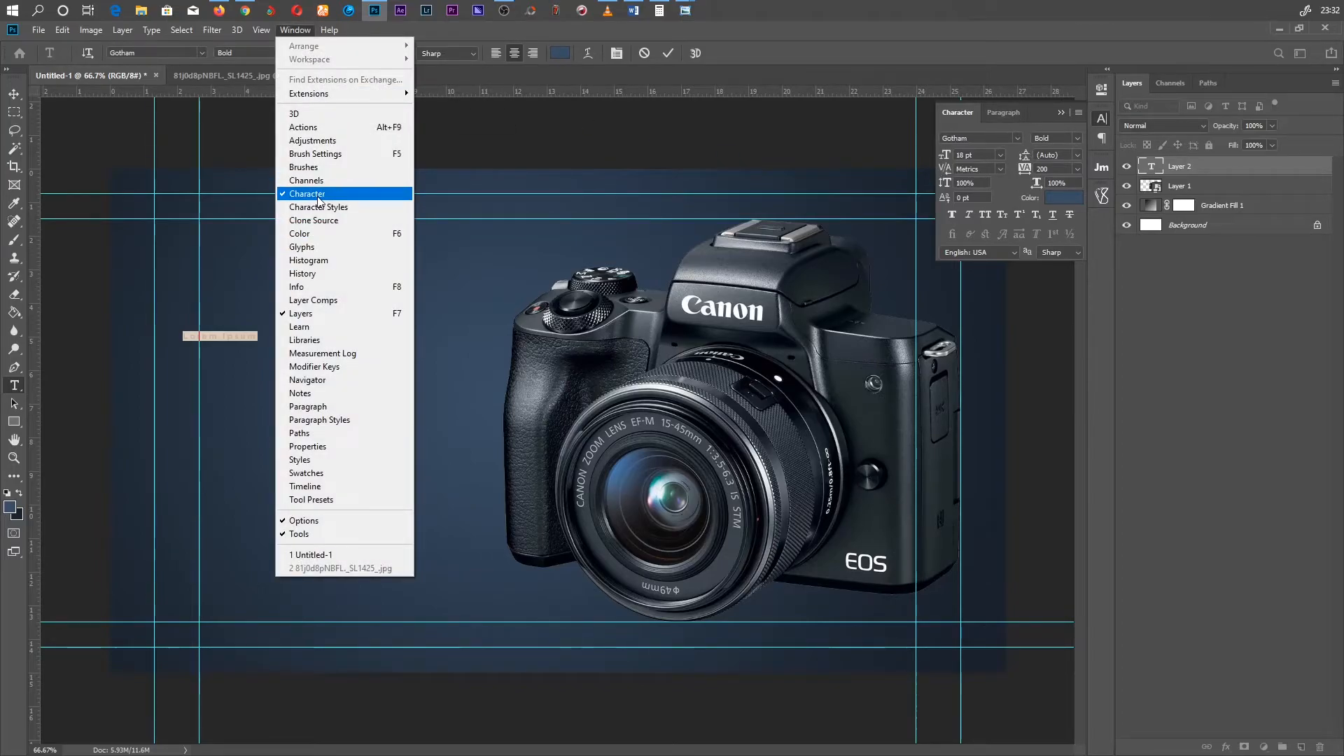
pyautogui.click(318, 196)
pyautogui.click(1100, 118)
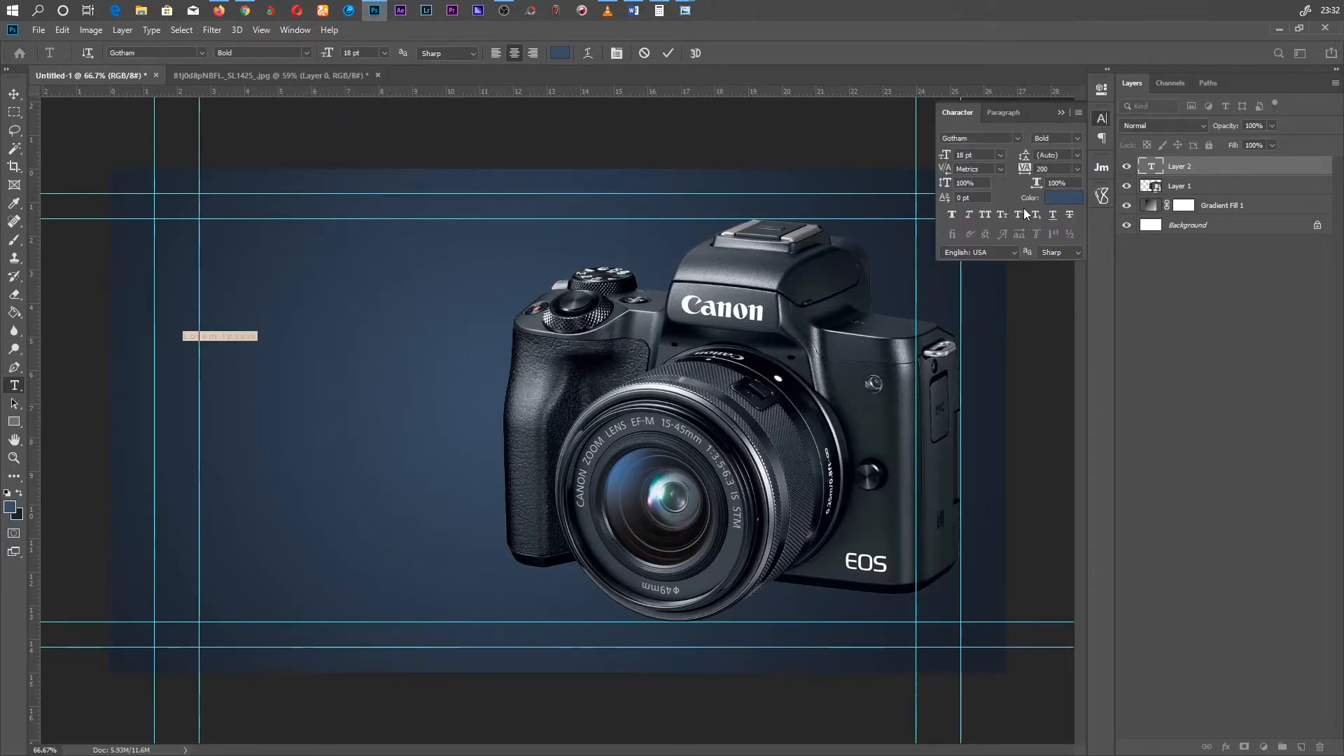
pyautogui.click(985, 213)
# Replace the placeholder text with "Canon" and set its colour to white (ffffff)
pyautogui.click(241, 337)
pyautogui.hotkey('ctrl', 'a')
pyautogui.press('BackSpace')
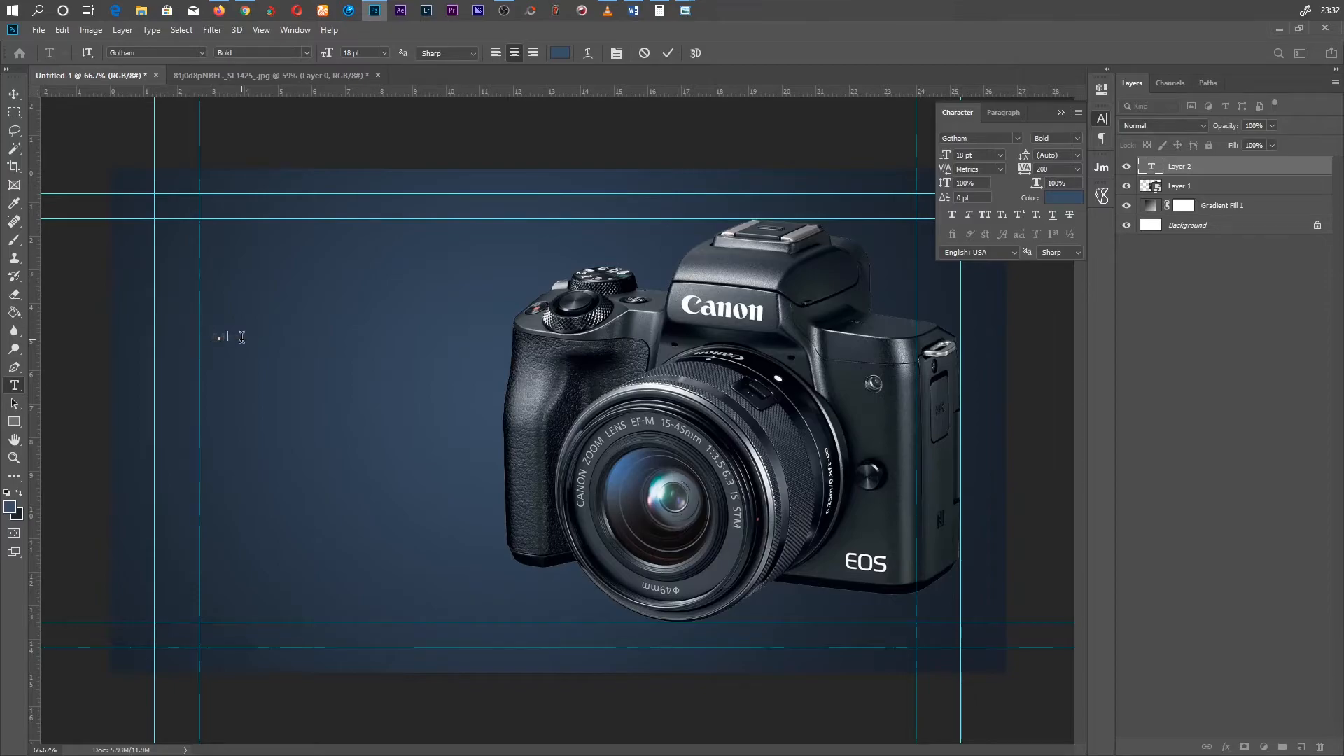
pyautogui.hotkey('ctrl', 'a')
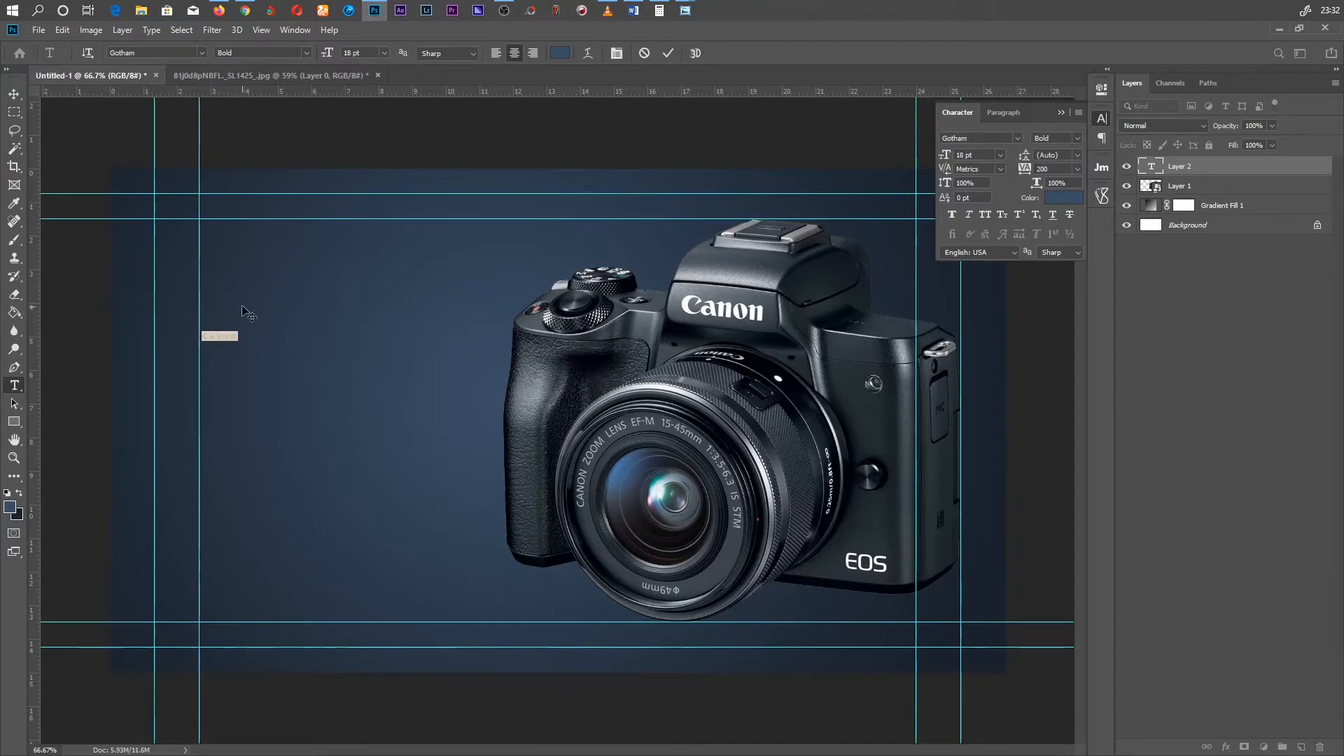
pyautogui.click(563, 53)
pyautogui.write('ffffff')
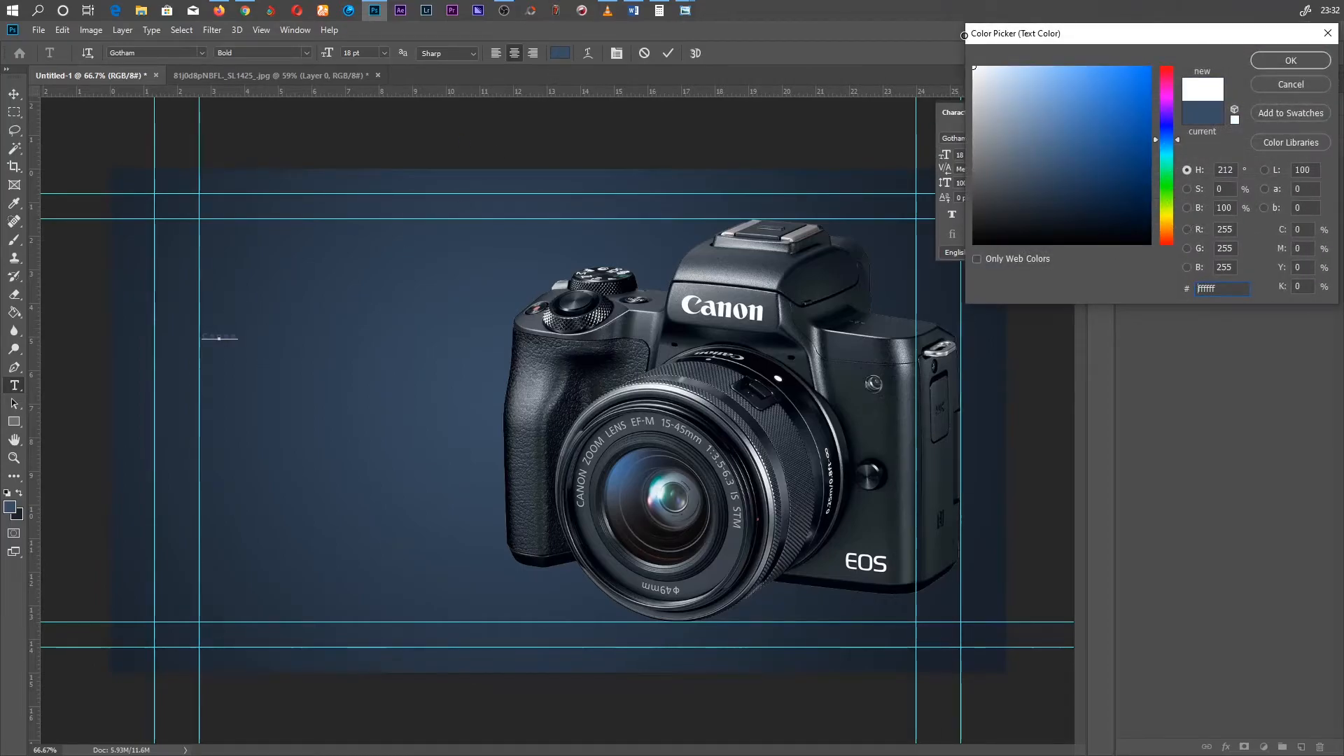
pyautogui.click(1290, 61)
# Format the word "Canon" at 102 pt, left-aligned, with tracking 0
pyautogui.moveTo(326, 52); pyautogui.dragTo(394, 54)
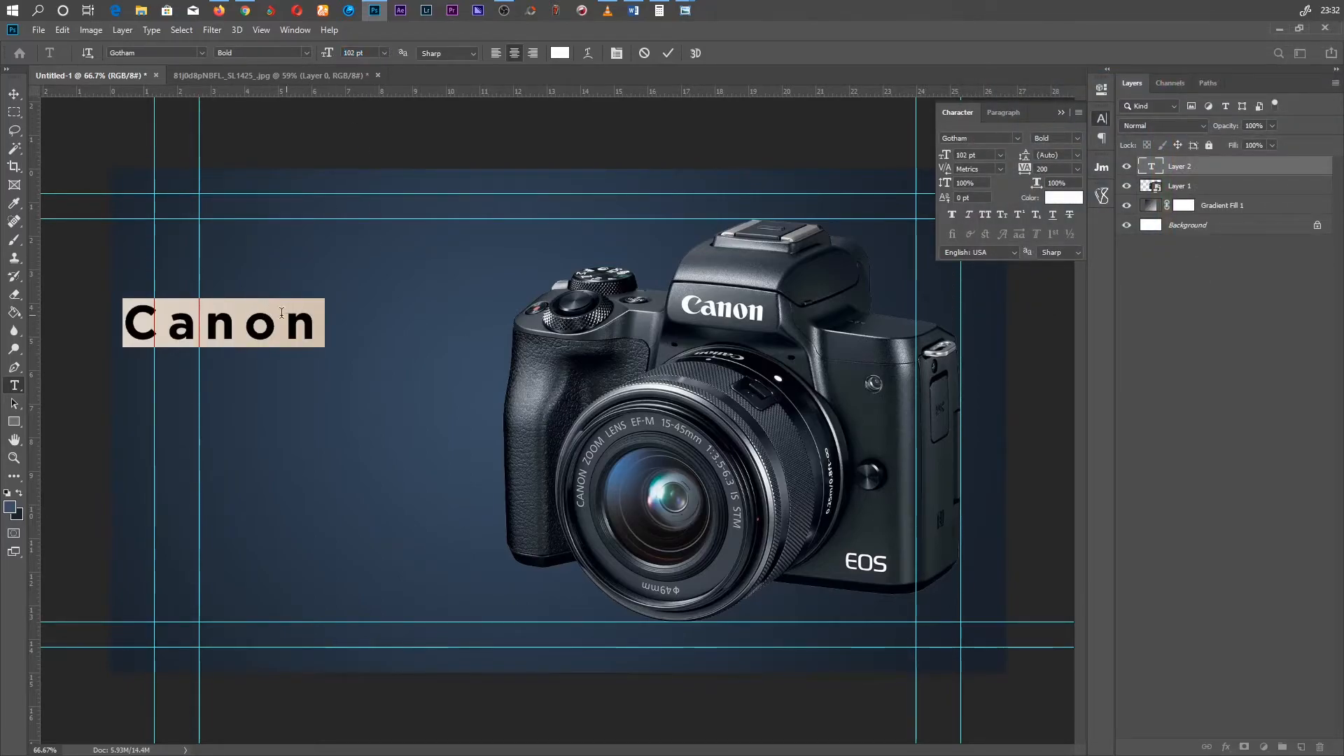
pyautogui.click(497, 53)
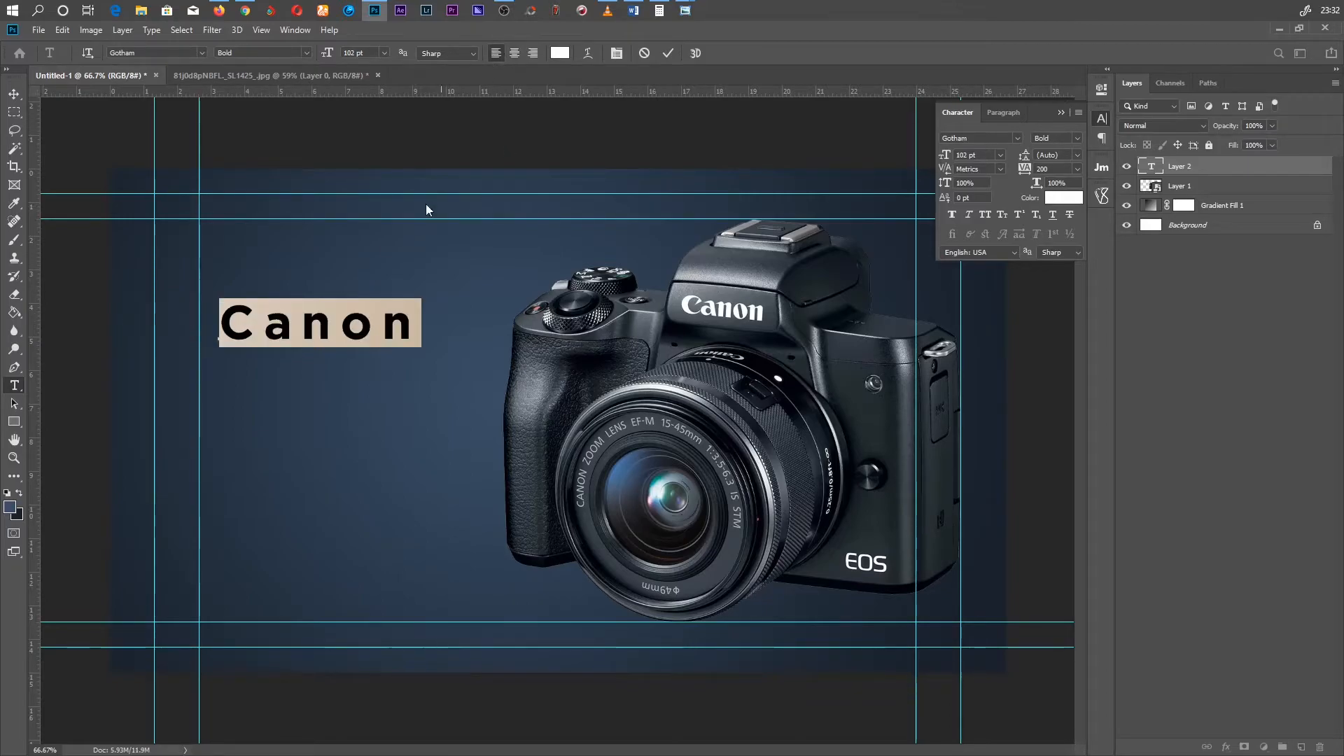
pyautogui.click(336, 311)
pyautogui.doubleClick(364, 336)
pyautogui.click(1078, 169)
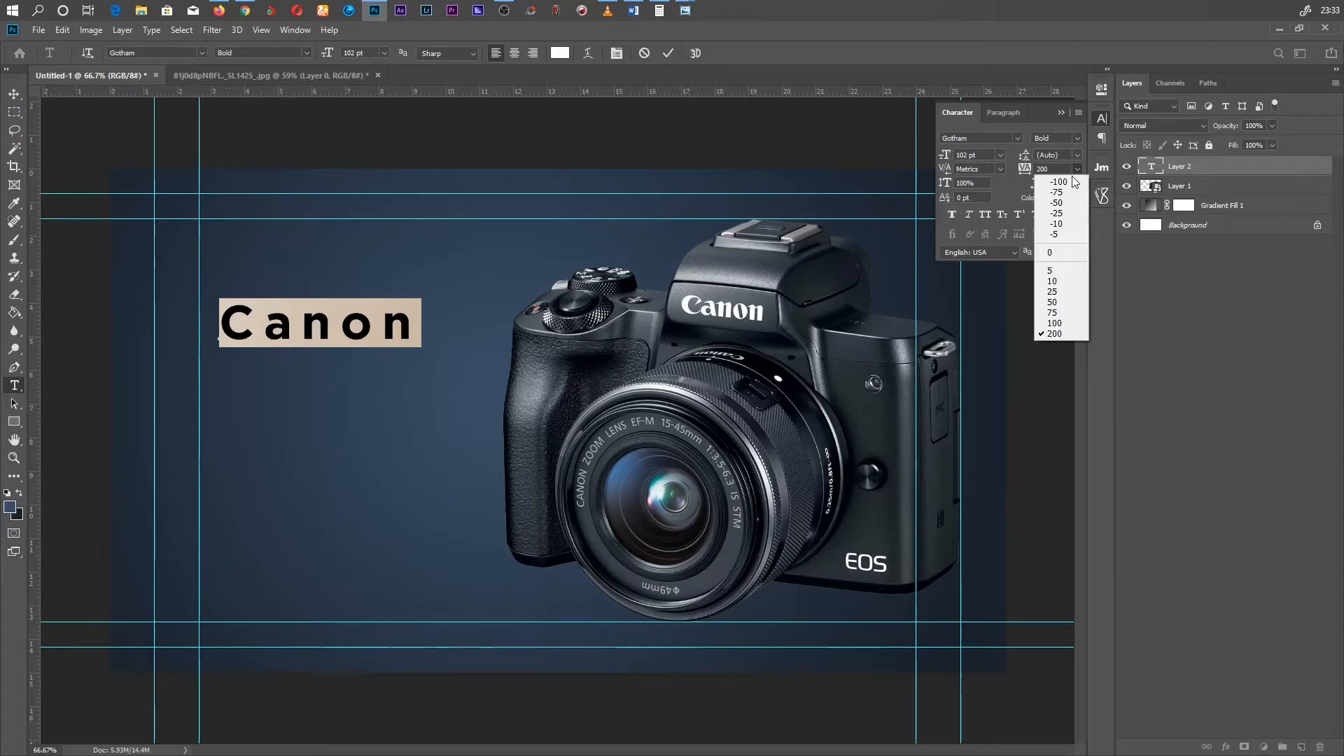
pyautogui.click(1063, 253)
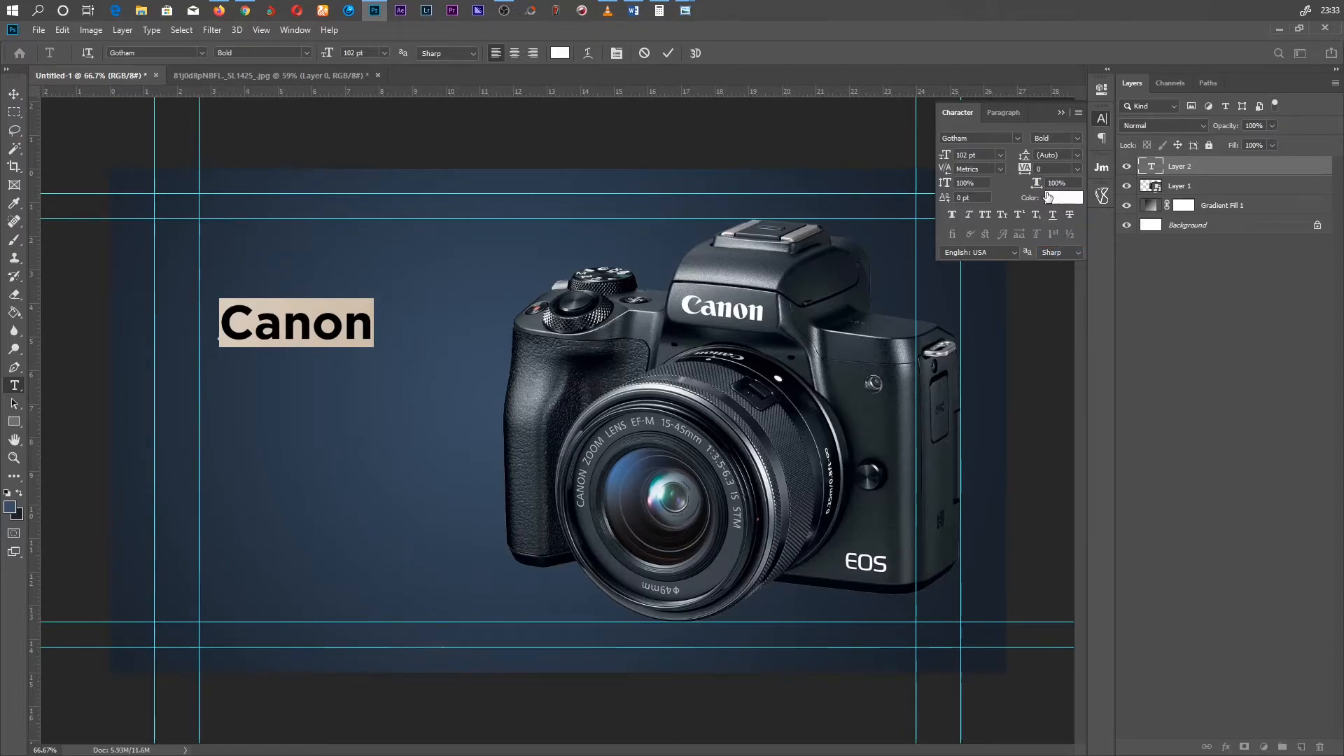
# Align the word "Canon" with the outer left vertical guide and enlarge it to 175 pt
pyautogui.moveTo(363, 367); pyautogui.dragTo(307, 380)
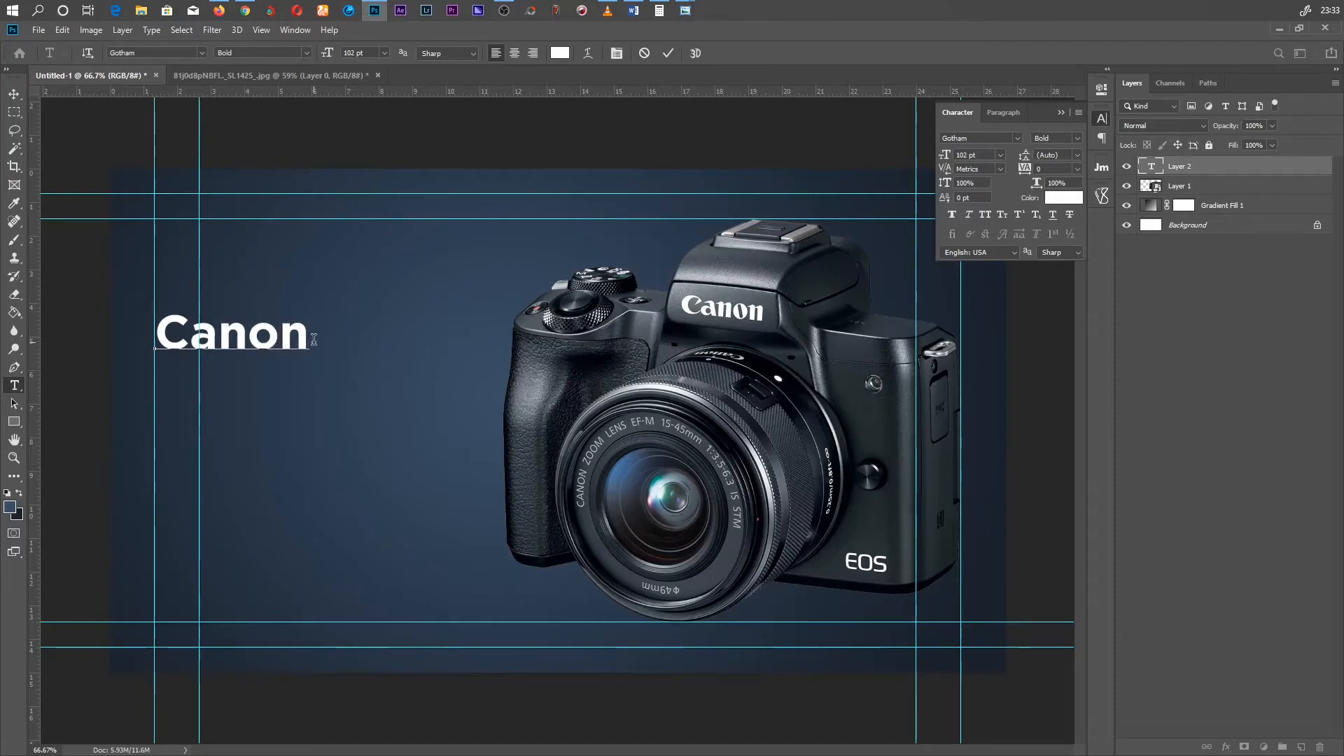
pyautogui.doubleClick(287, 343)
pyautogui.moveTo(327, 55); pyautogui.dragTo(377, 56)
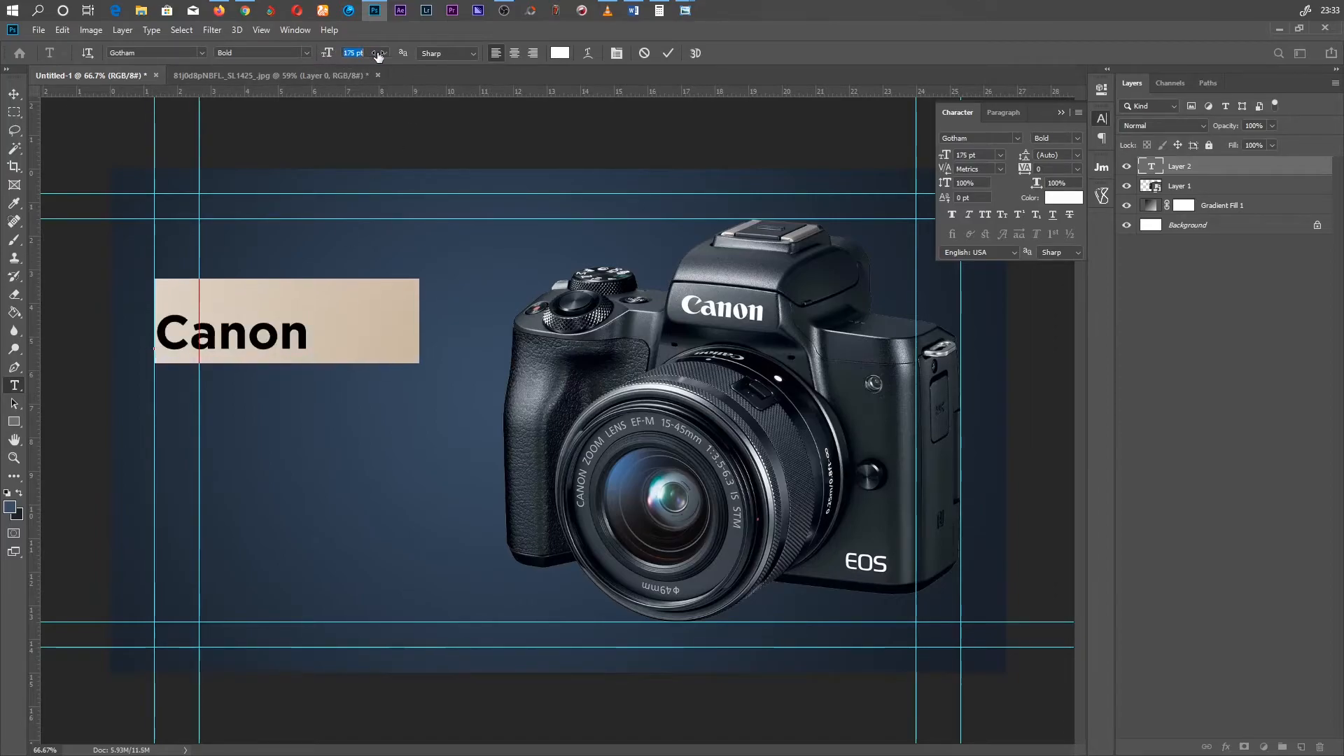
pyautogui.click(669, 54)
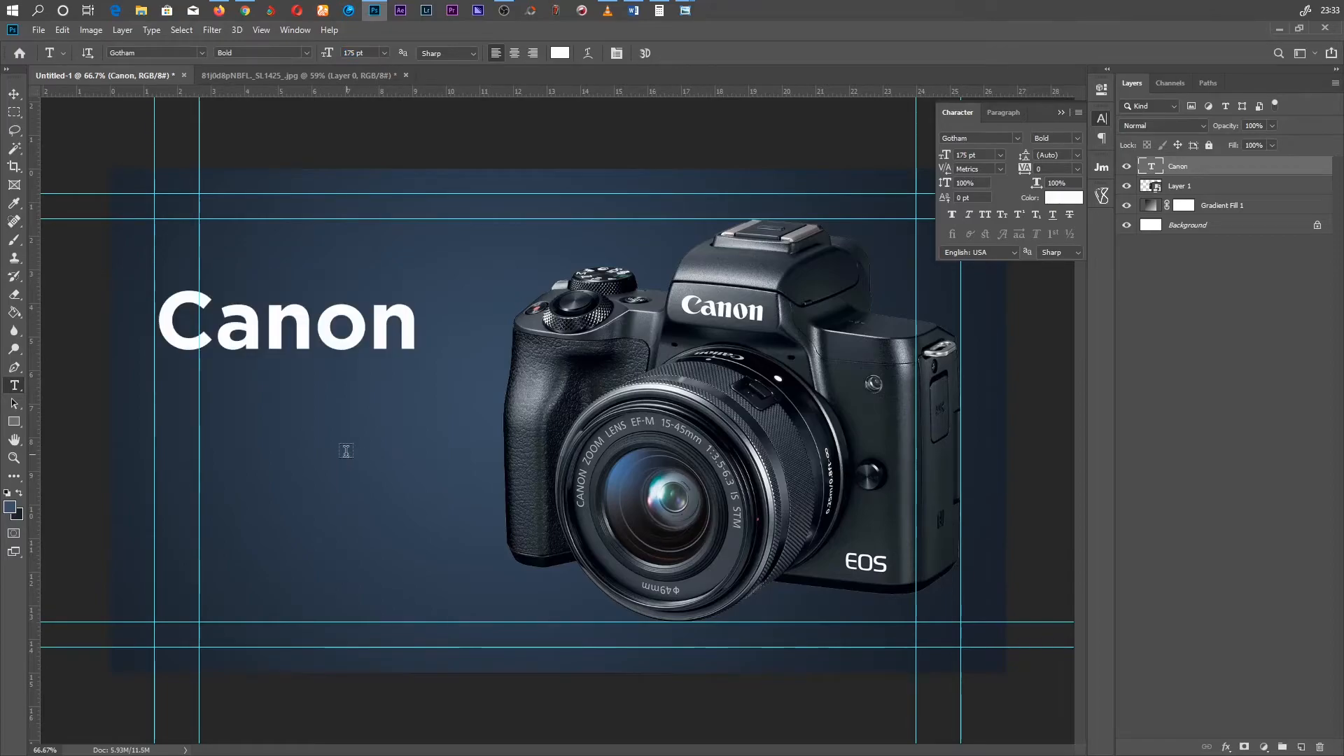
# Add a separate text layer reading "EOS M50" beneath "Canon", aligned with the outer left vertical guide
pyautogui.click(266, 433)
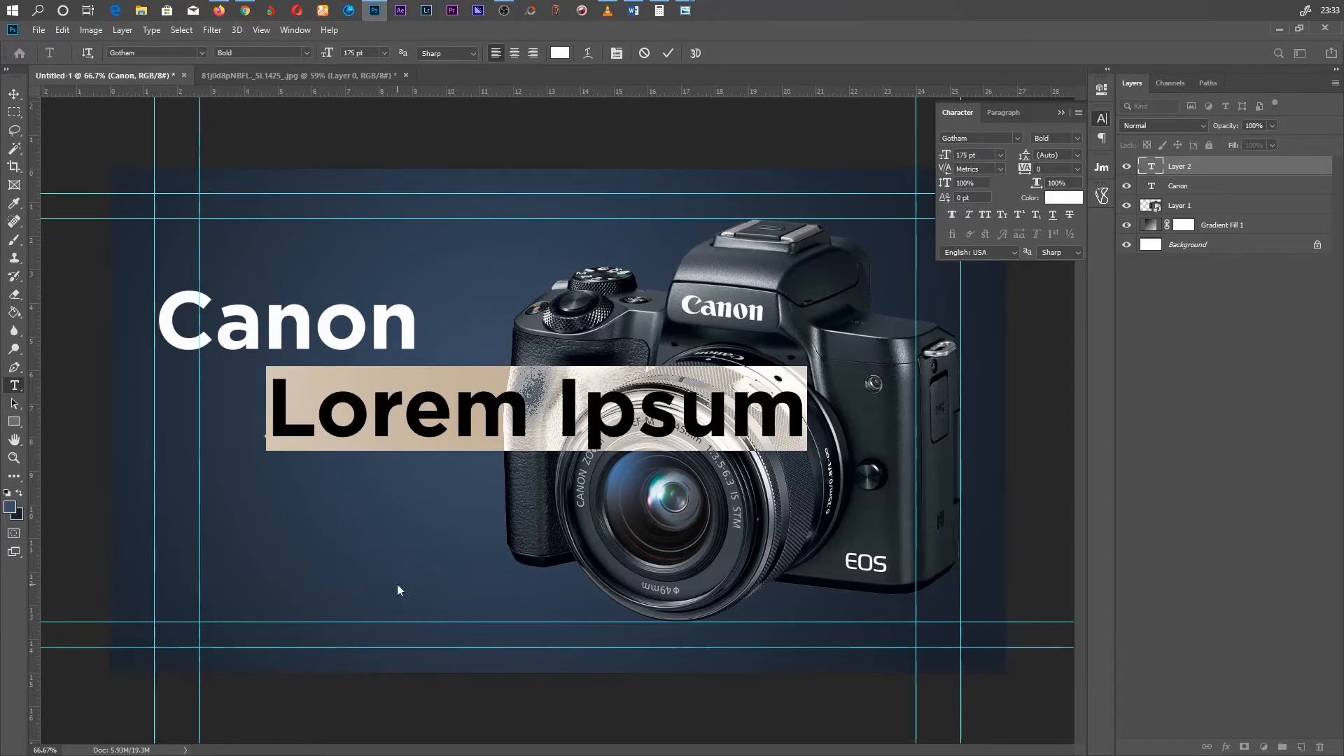
pyautogui.write('EOS M')
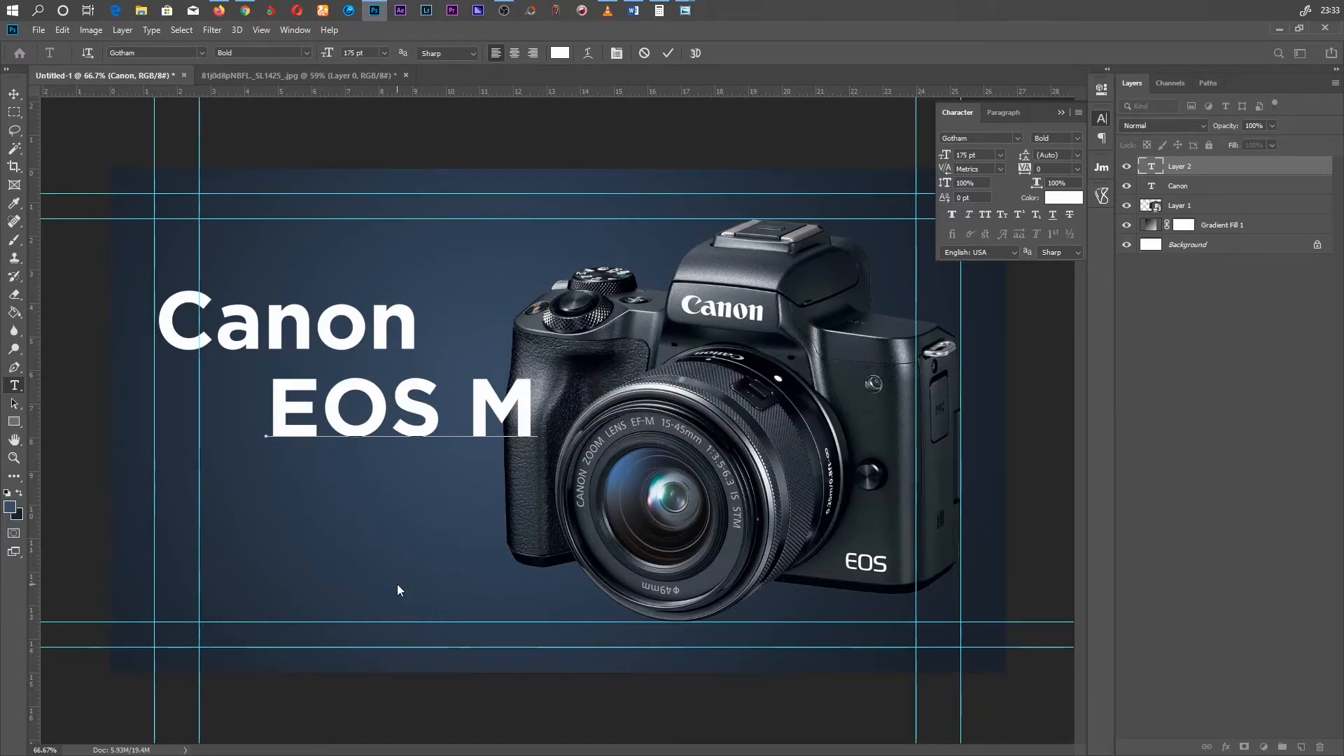
pyautogui.write('50')
pyautogui.moveTo(487, 479); pyautogui.dragTo(374, 470)
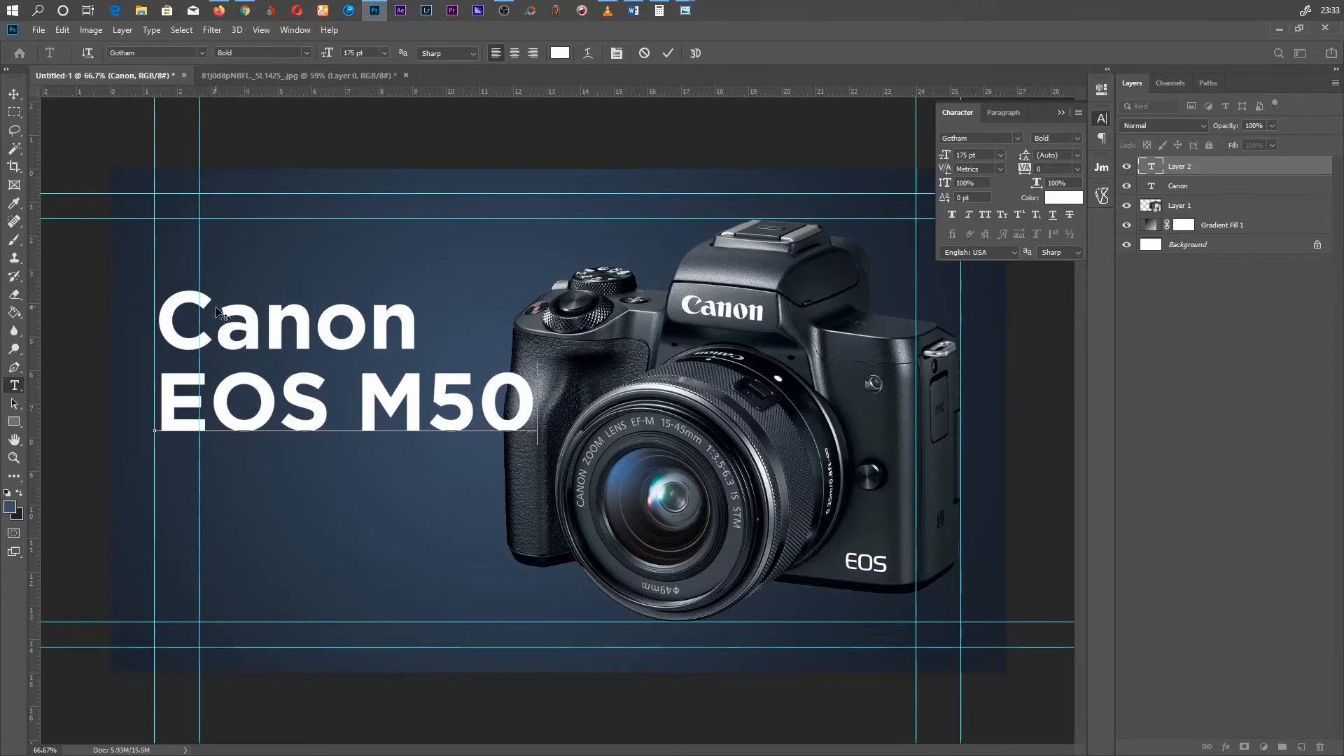
# Reduce "EOS M50" to 150 pt and move it up closer beneath "Canon"
pyautogui.moveTo(551, 414); pyautogui.dragTo(116, 390)
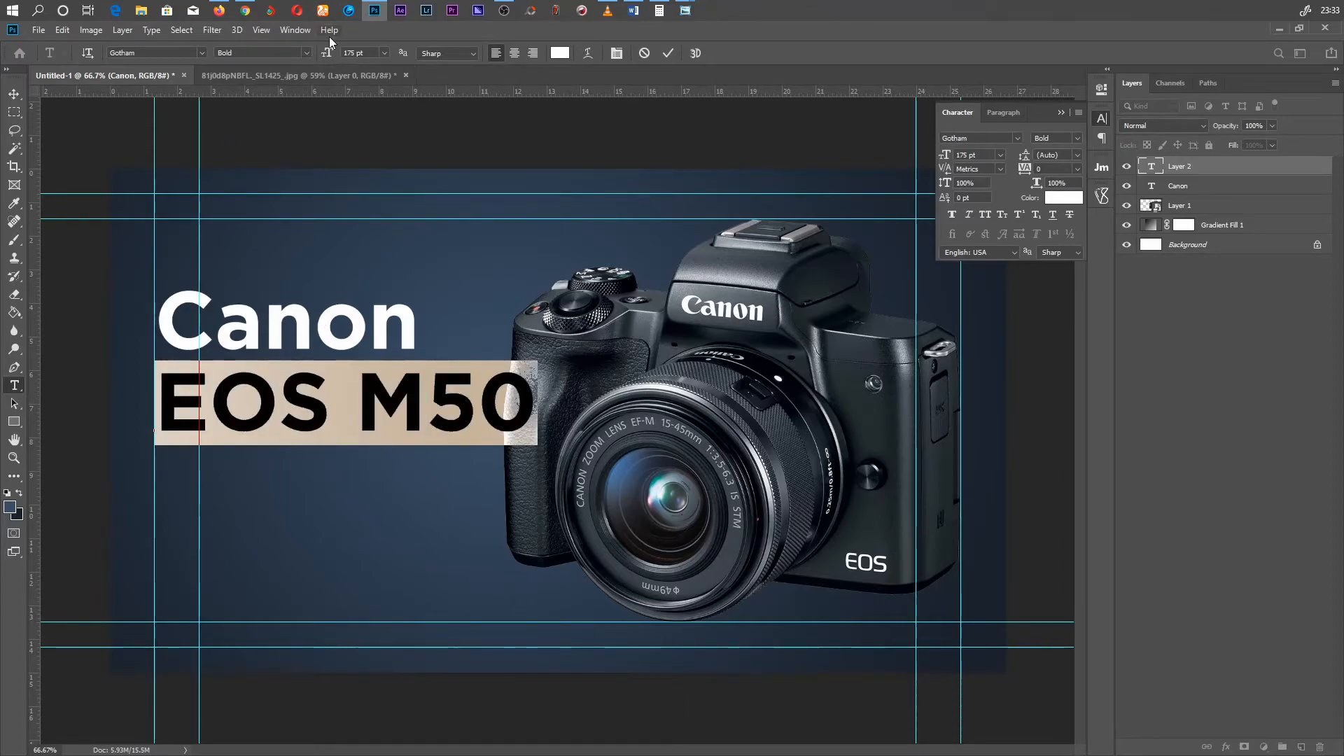
pyautogui.moveTo(327, 53)
pyautogui.mouseDown()
pyautogui.moveTo(291, 52)
pyautogui.moveTo(319, 52)
pyautogui.mouseUp()
pyautogui.click(305, 478)
pyautogui.moveTo(304, 475); pyautogui.dragTo(304, 468)
pyautogui.click(669, 54)
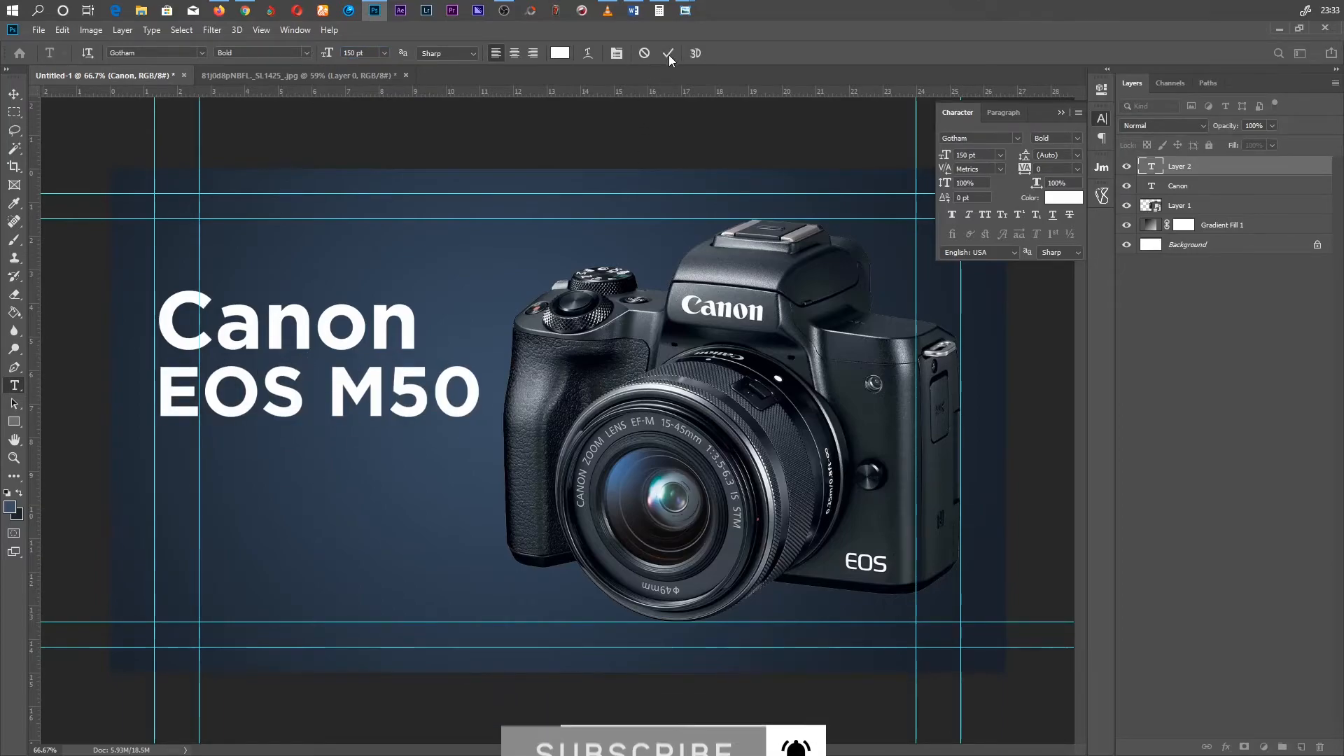
# Add a third text layer reading "full Review" beneath "EOS M50", aligned with the outer left vertical guide
pyautogui.click(279, 498)
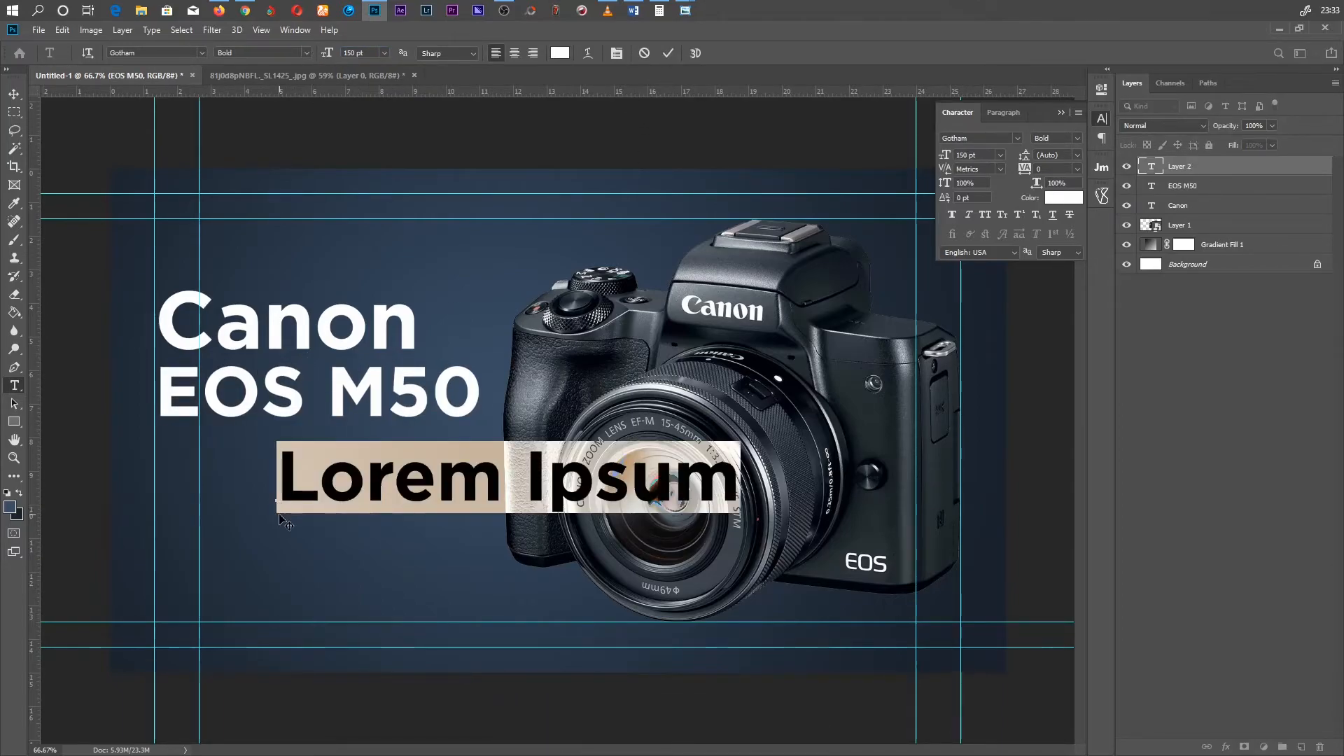
pyautogui.write('Review')
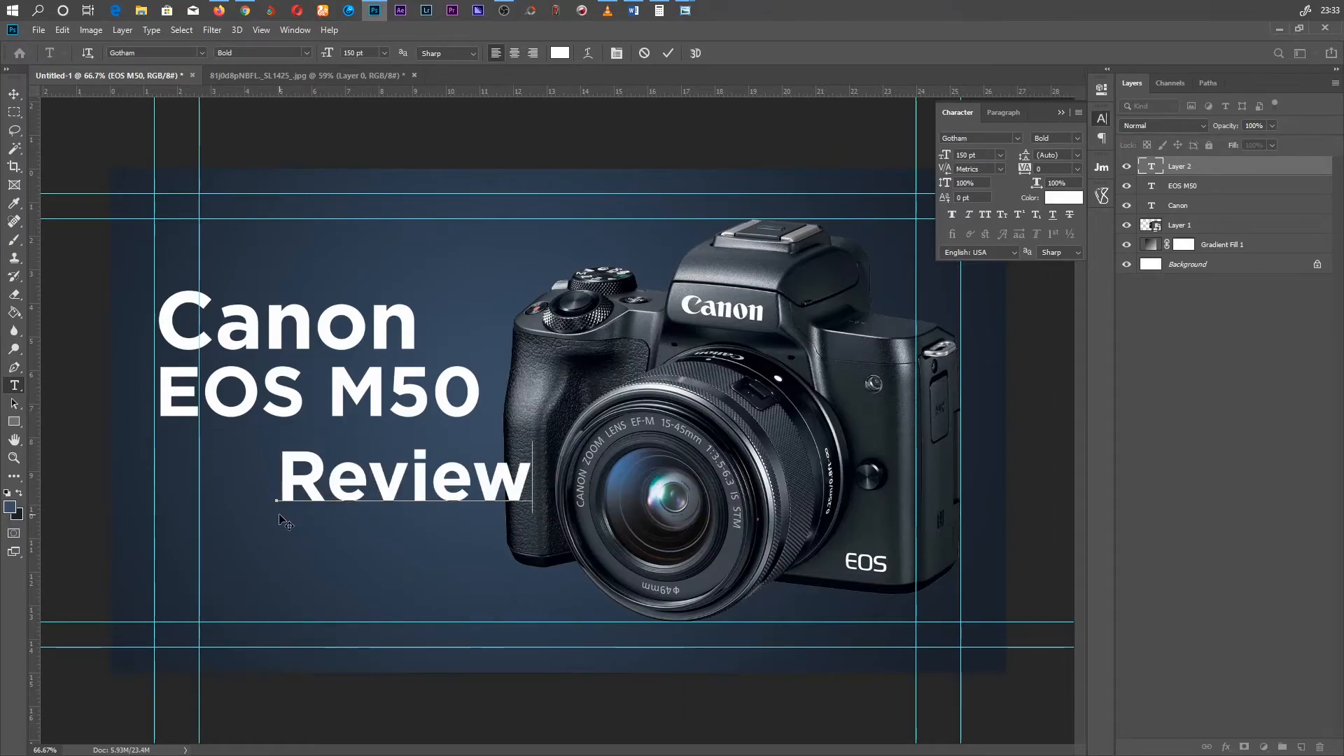
pyautogui.moveTo(685, 10)
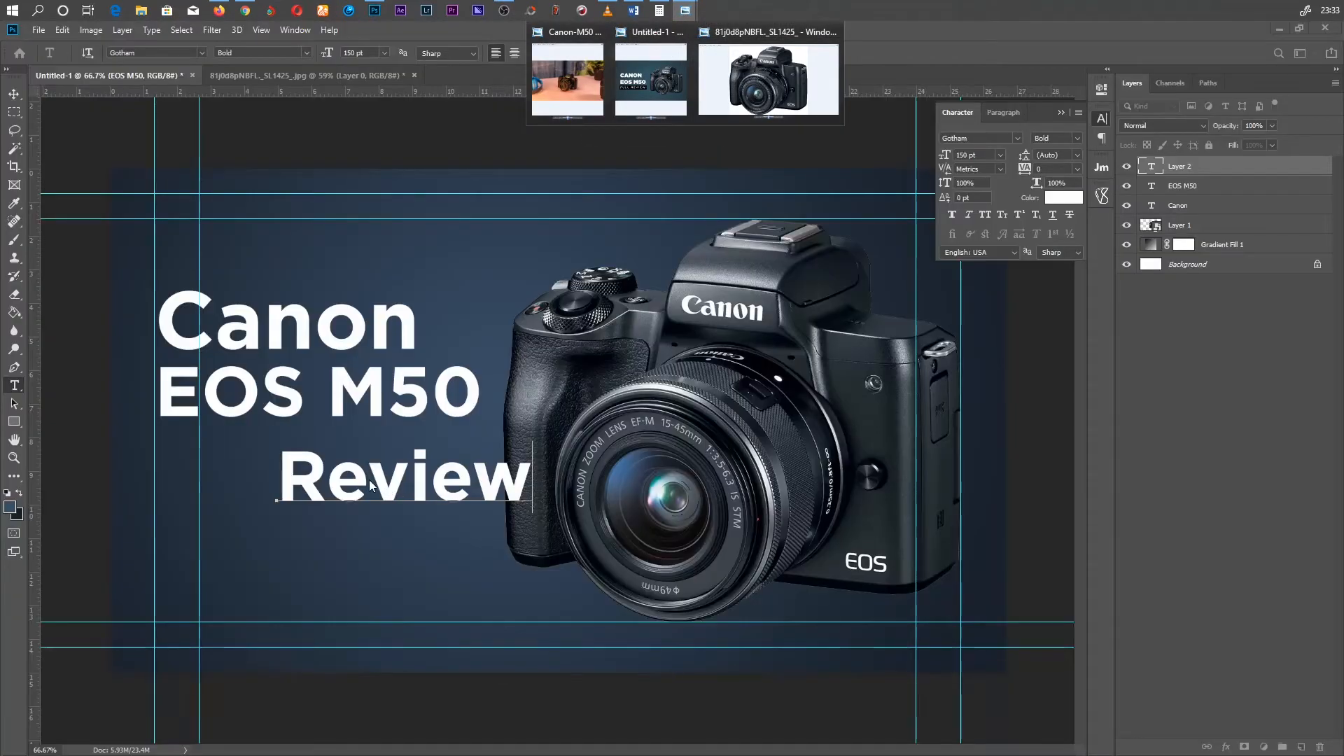
pyautogui.click(280, 483)
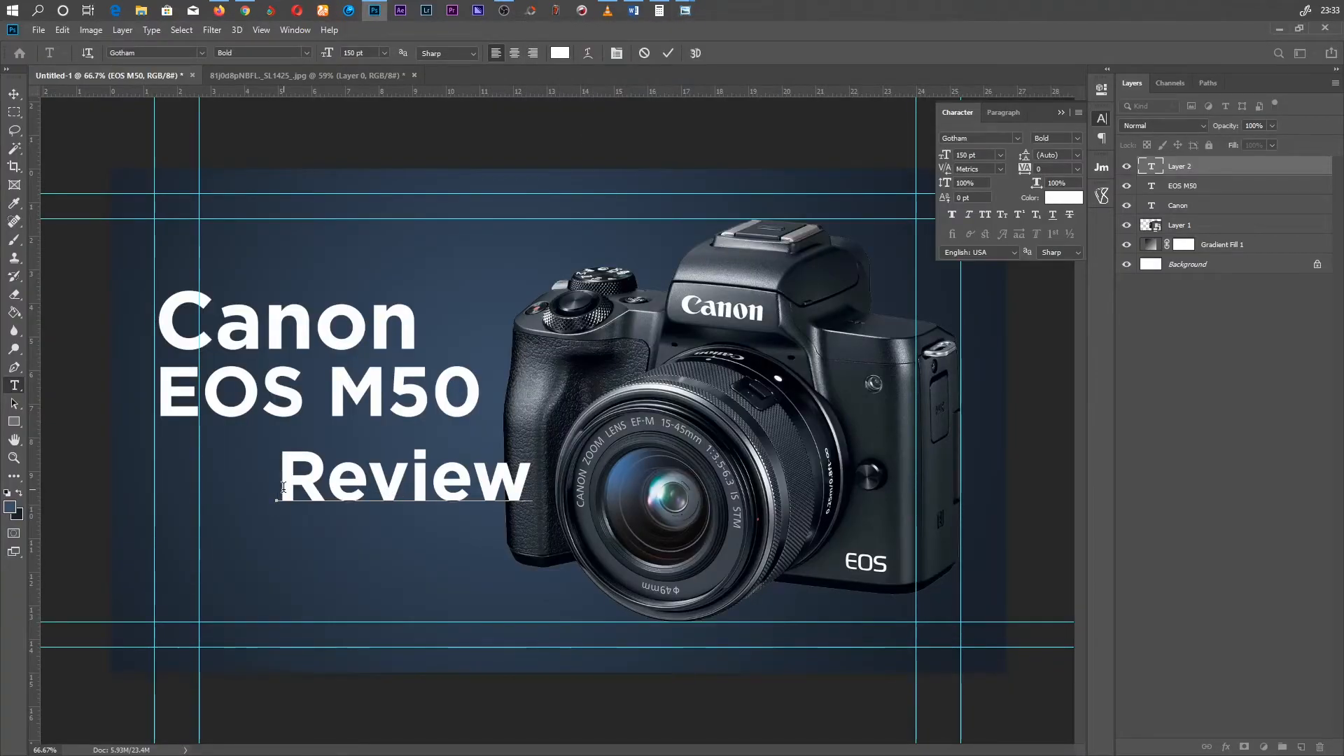
pyautogui.write('full')
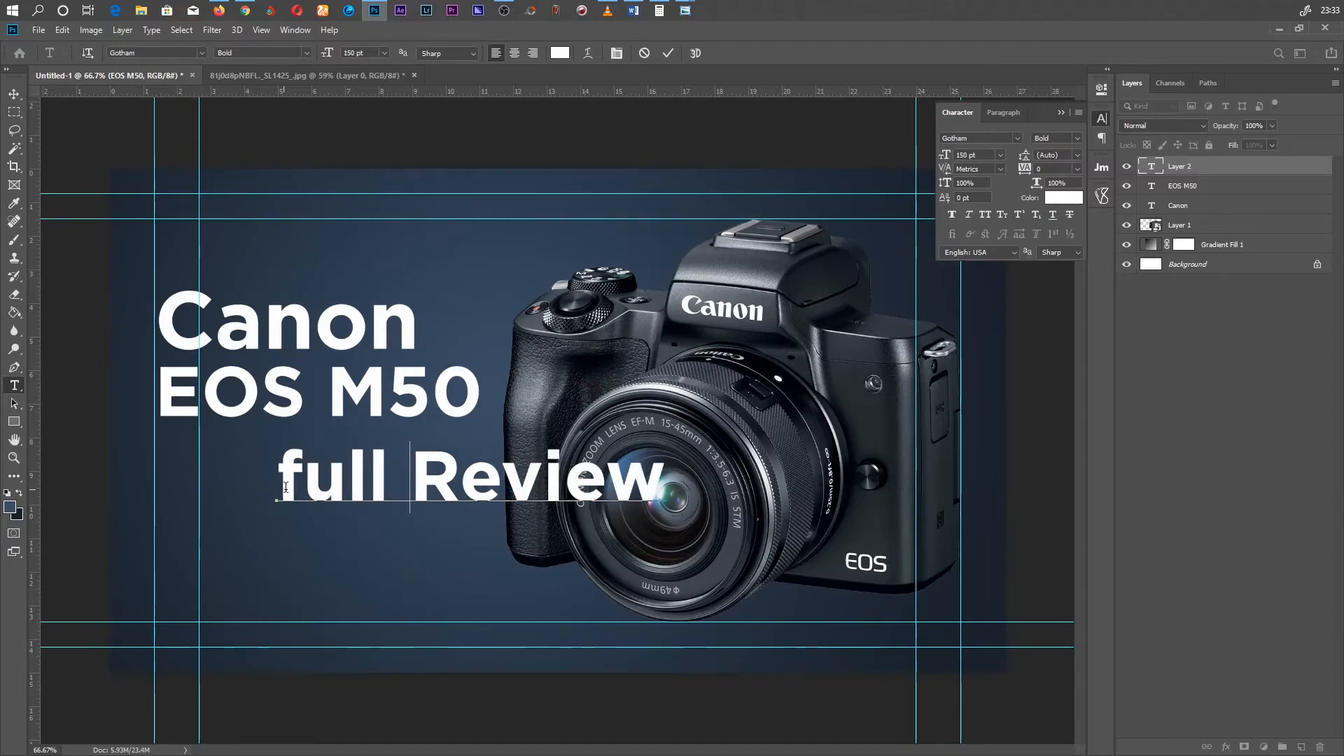
pyautogui.moveTo(419, 533); pyautogui.dragTo(296, 522)
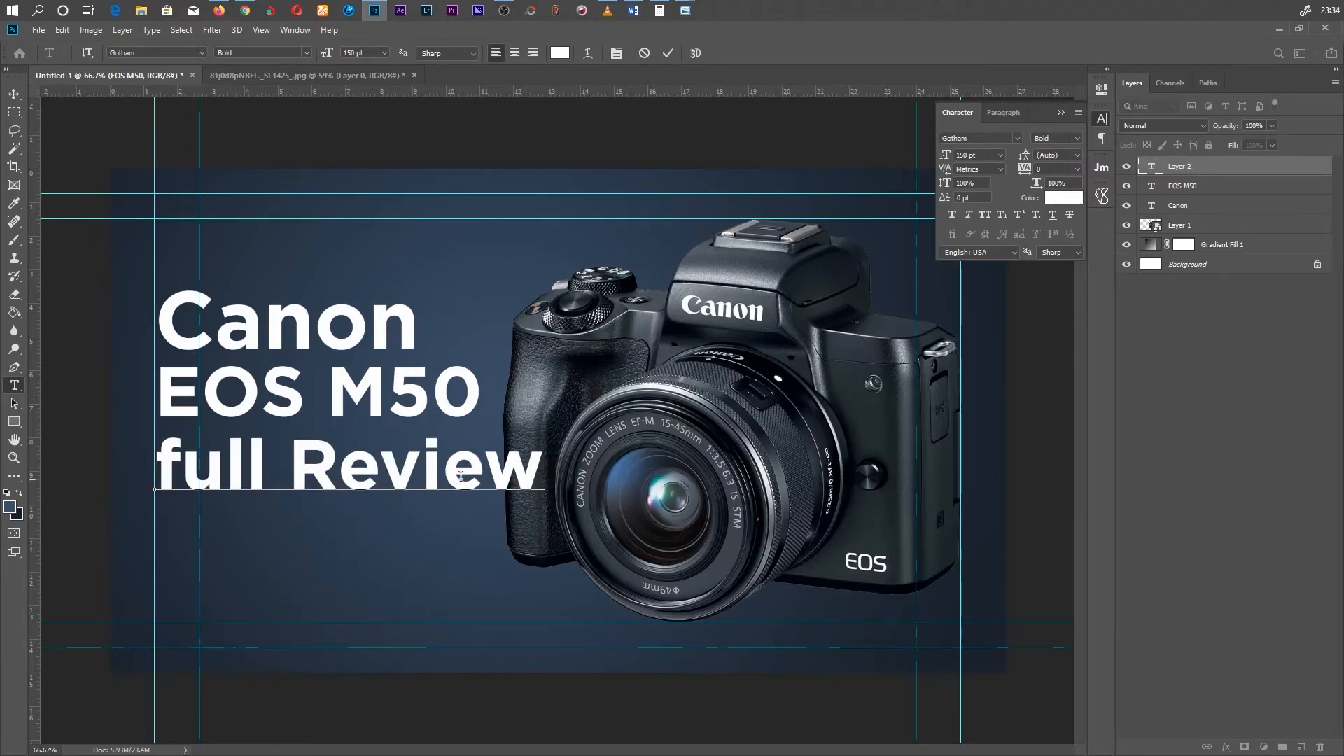